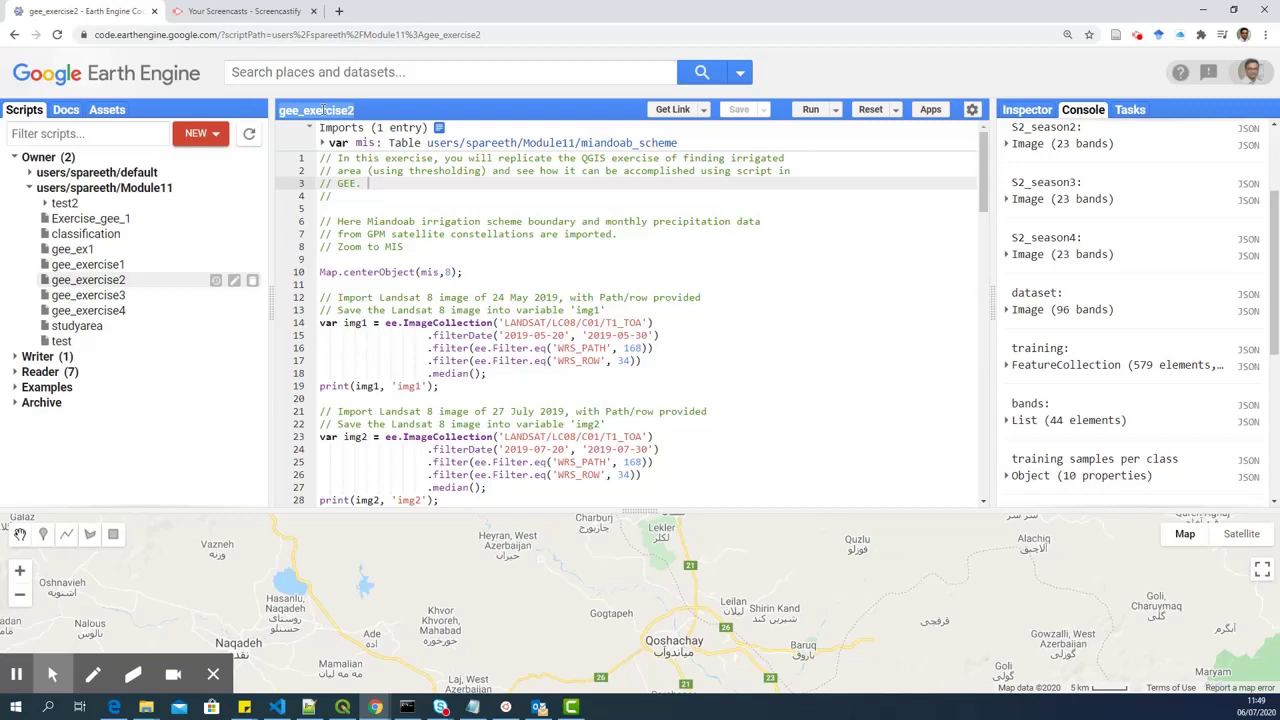
Extend blank comment line 4 to '////' and highlight the QGIS thresholding note
click(385, 204)
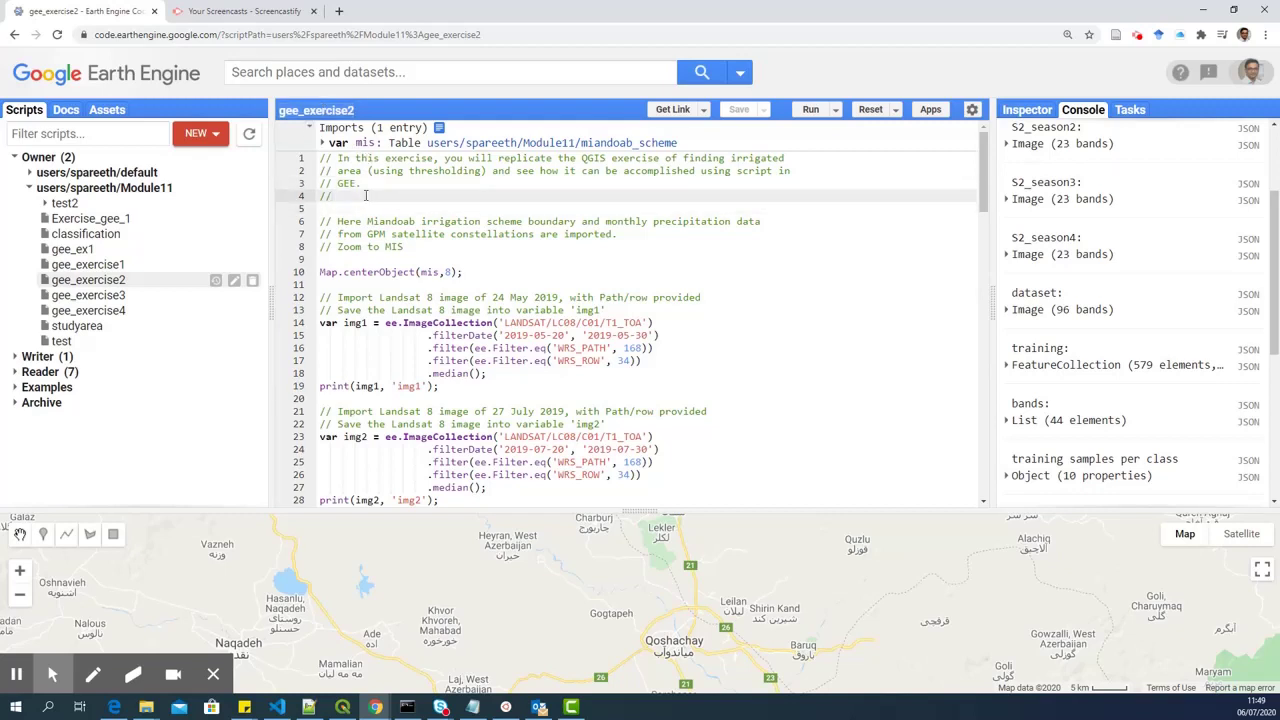
text(//)
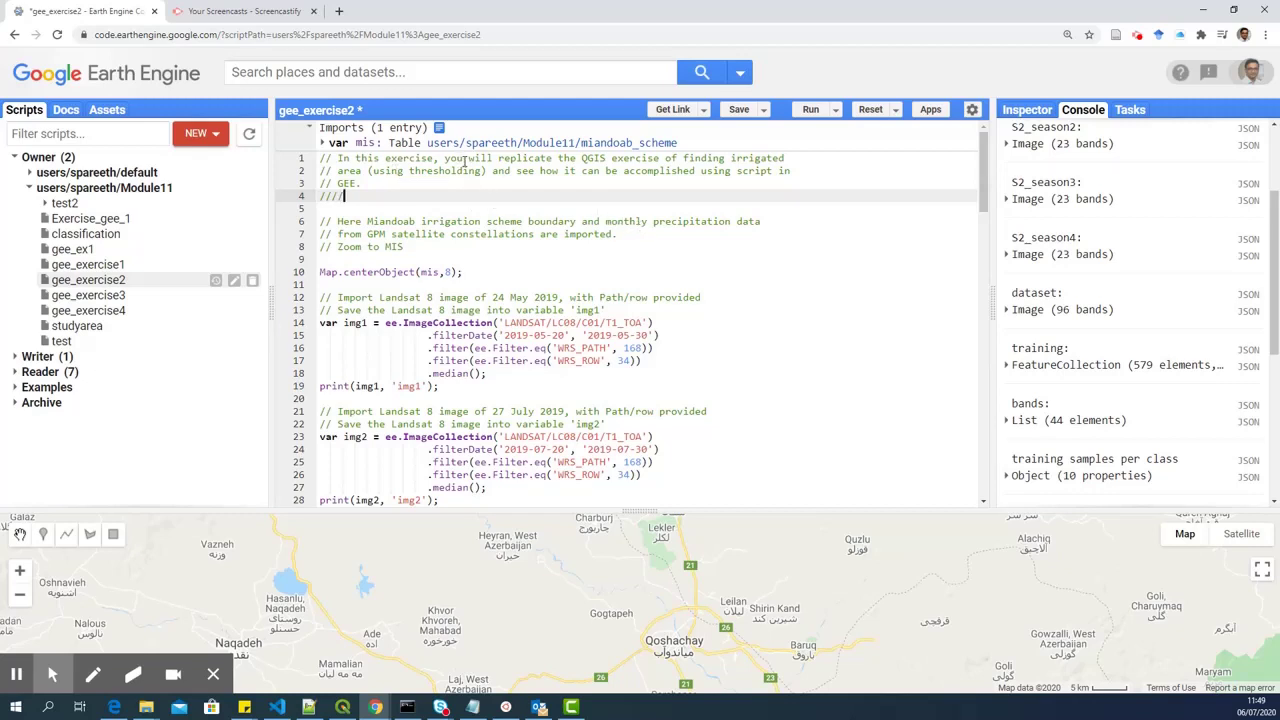
mouse_move(581, 158)
mouse_down()
mouse_move(484, 171)
mouse_move(748, 171)
mouse_up()
scroll(393, 226, down, 1)
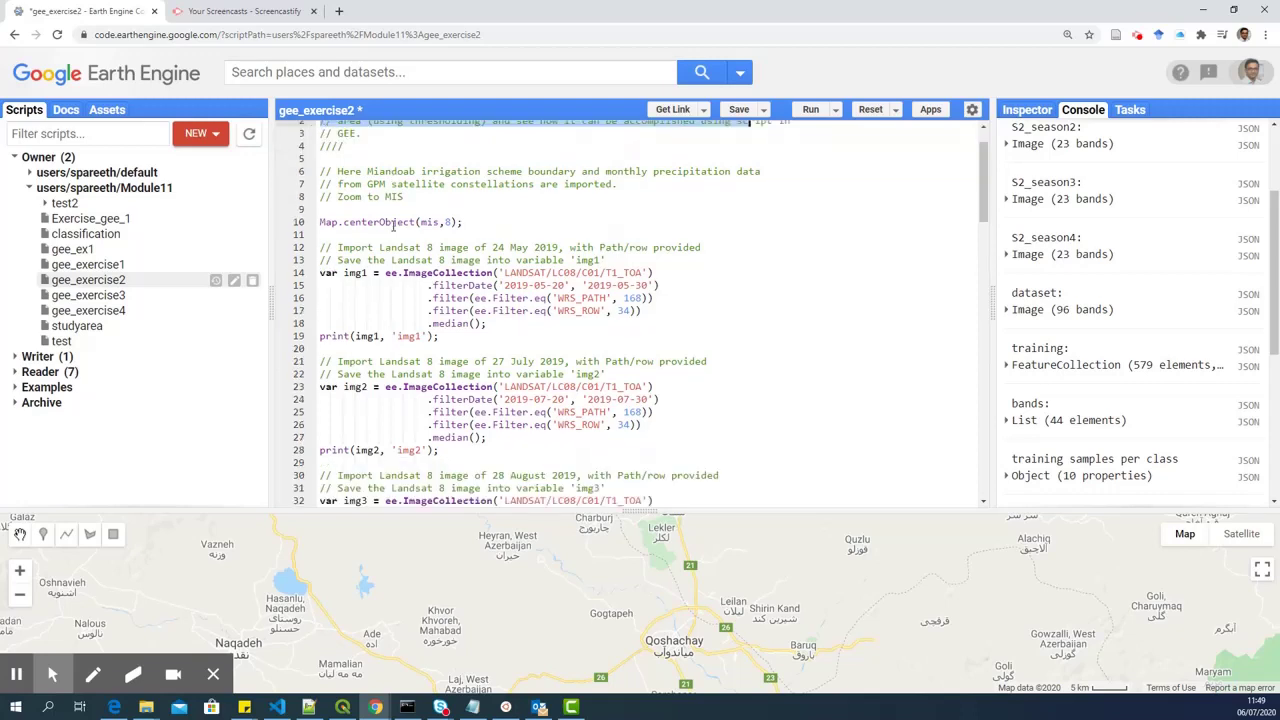
drag(393, 226, 320, 234)
scroll(340, 230, up, 1)
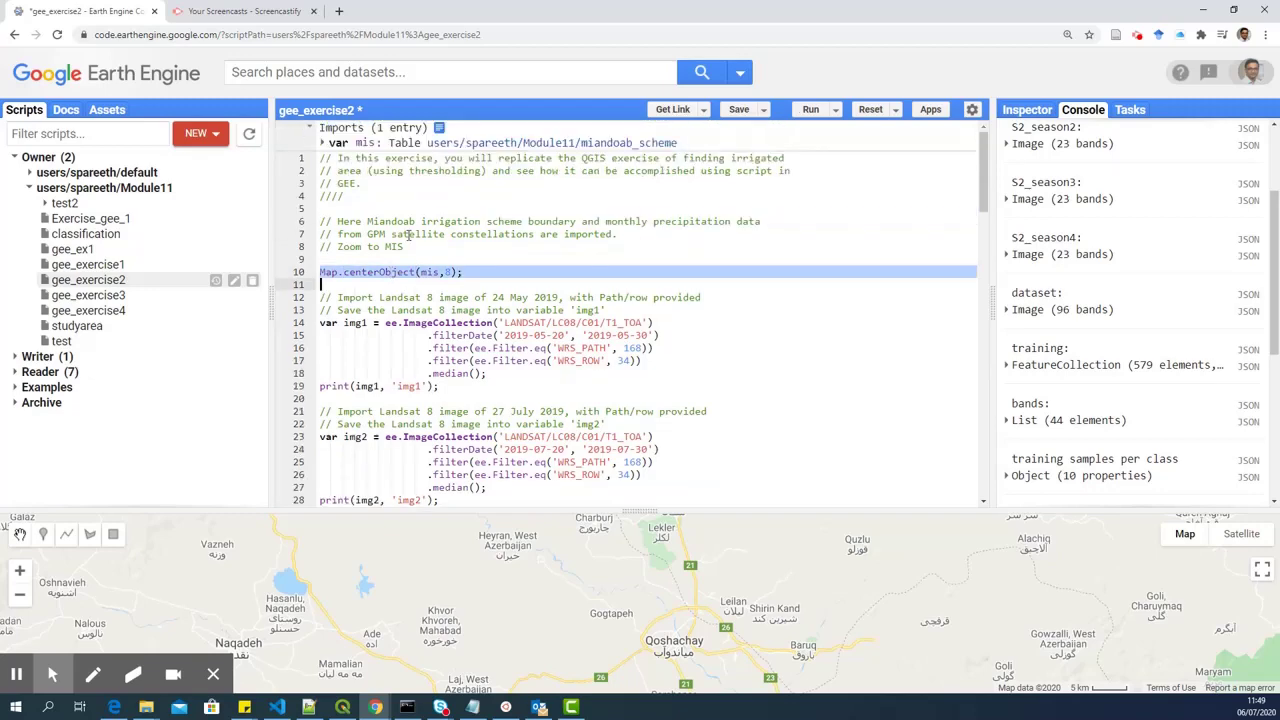
click(360, 143)
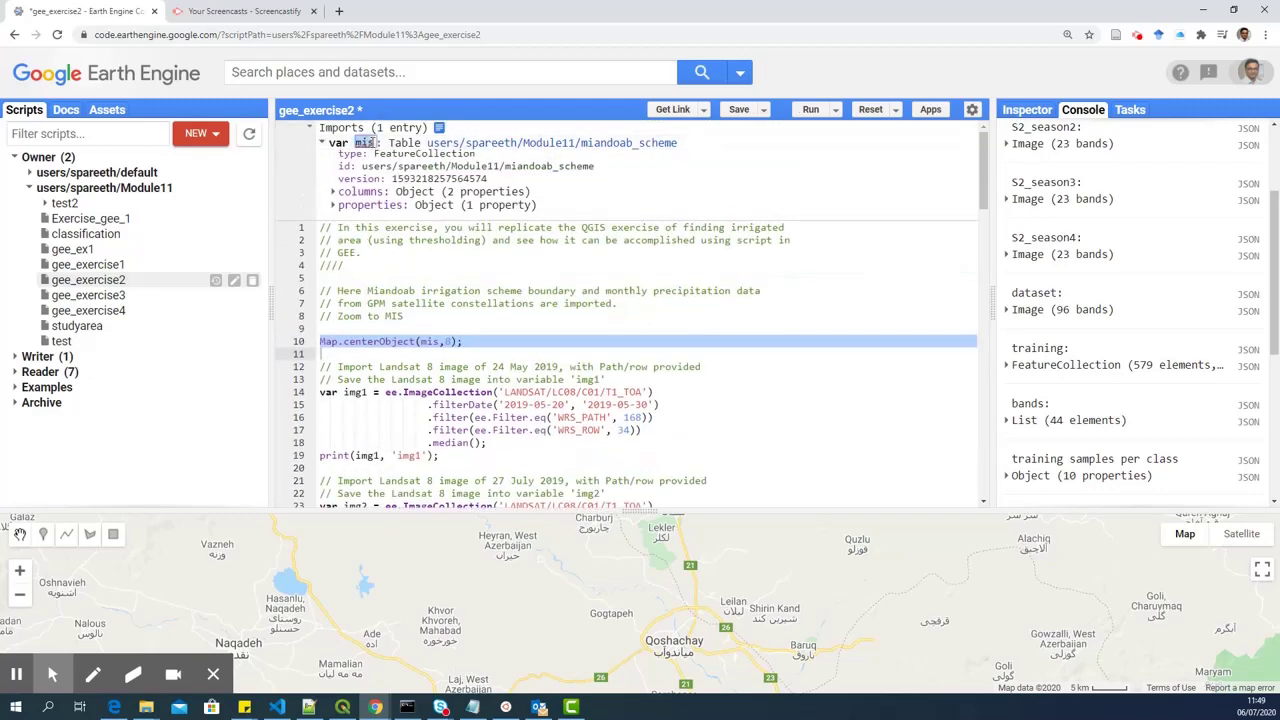
click(322, 143)
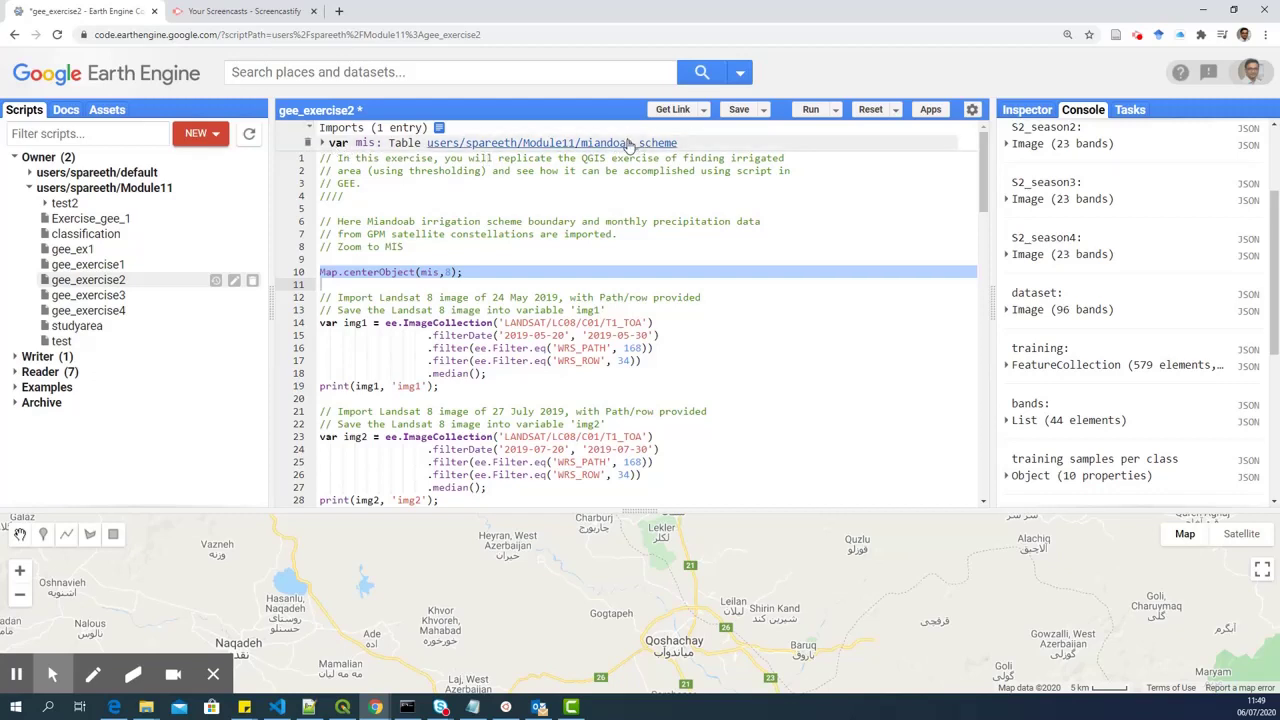
click(107, 110)
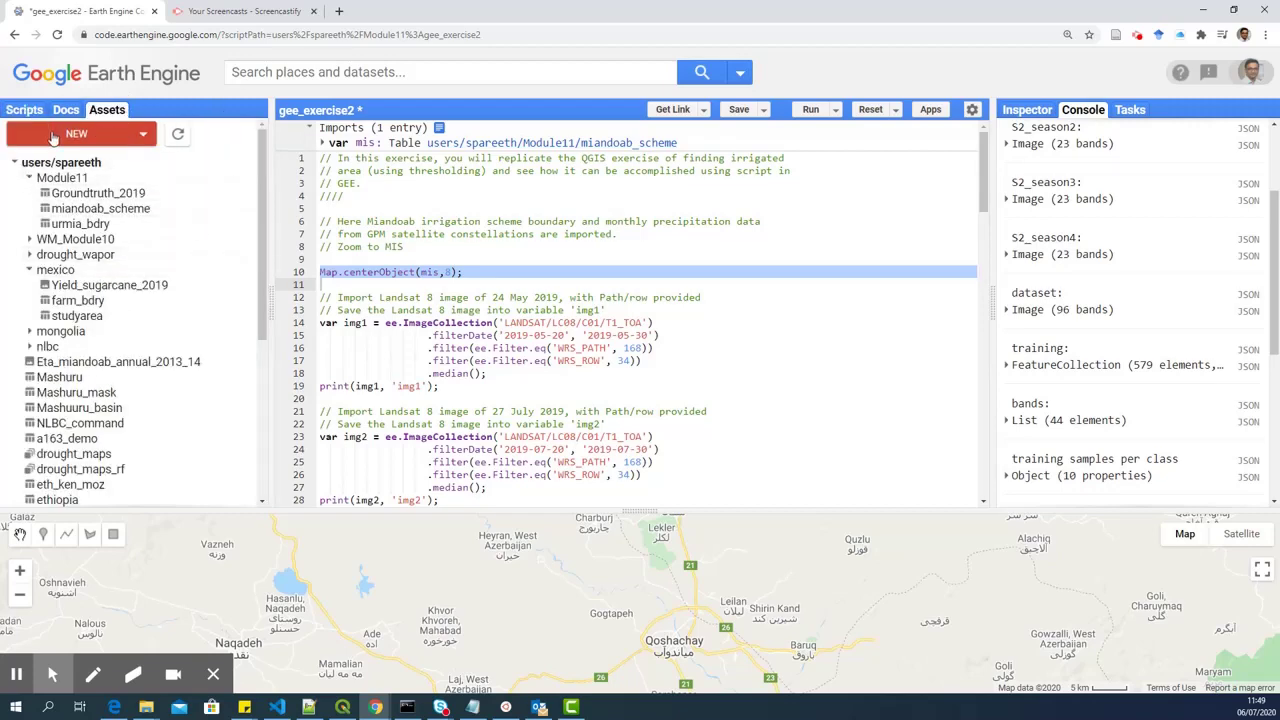
click(30, 110)
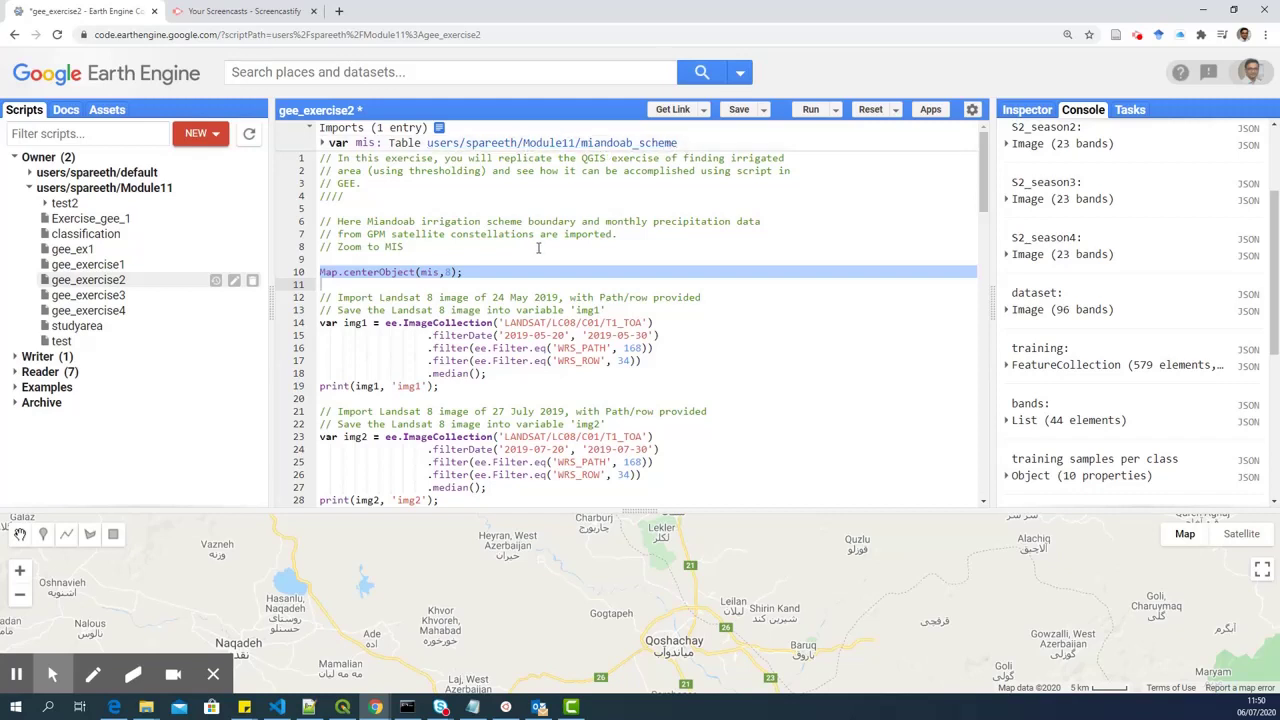
scroll(539, 247, down, 1)
scroll(539, 247, down, 1)
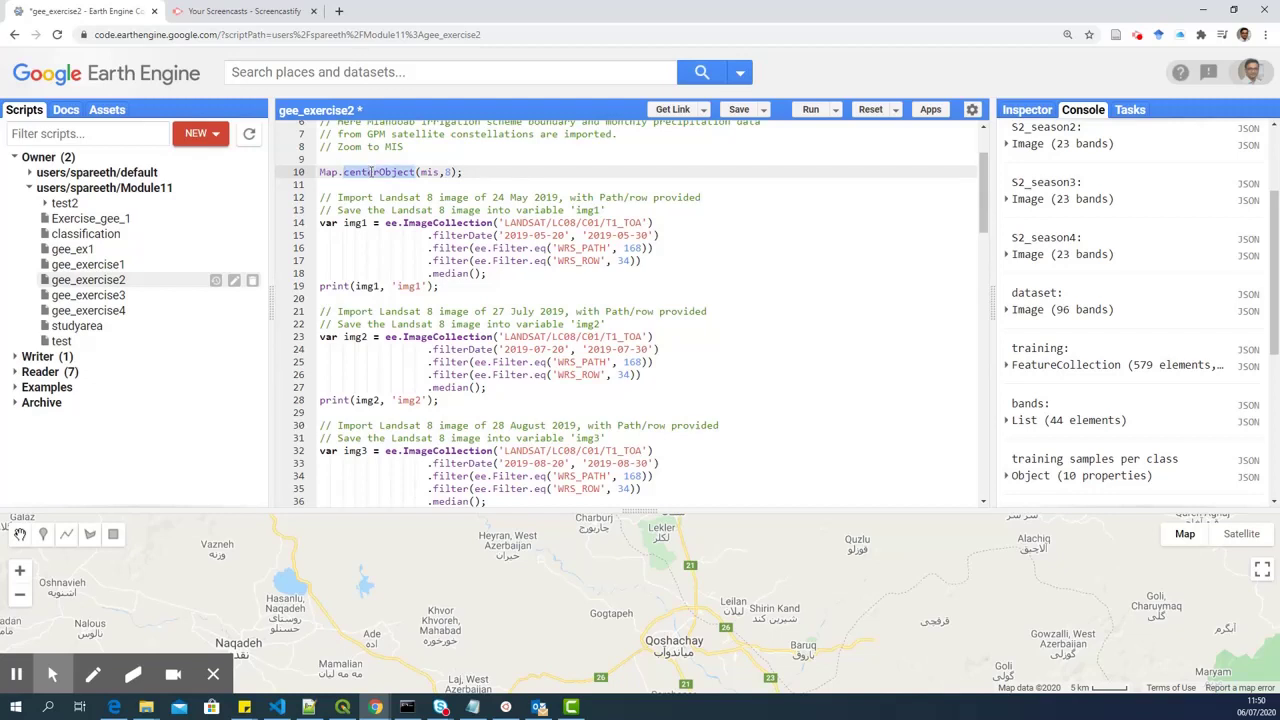
Raise the editor/map splitter so the map view gets more height
drag(653, 510, 655, 410)
click(449, 172)
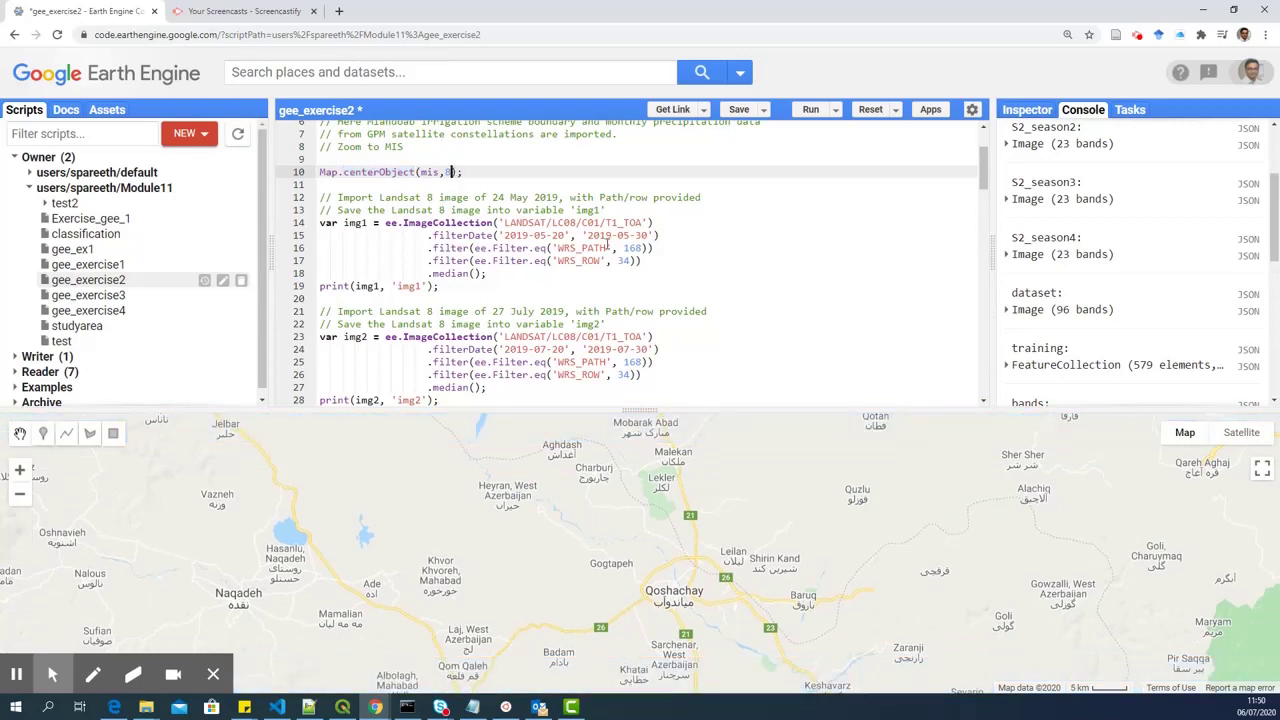
click(560, 197)
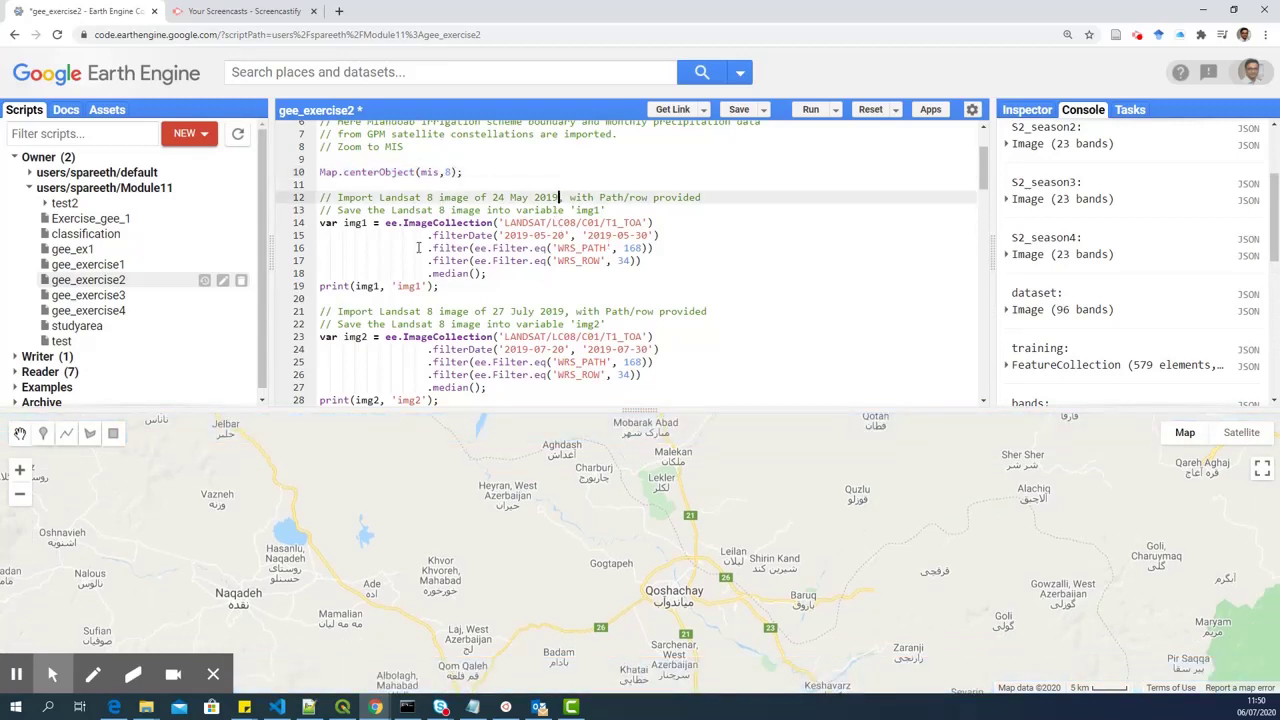
Review the Landsat image import blocks from img1 down to the August img3 import
scroll(410, 260, down, 1)
text(,)
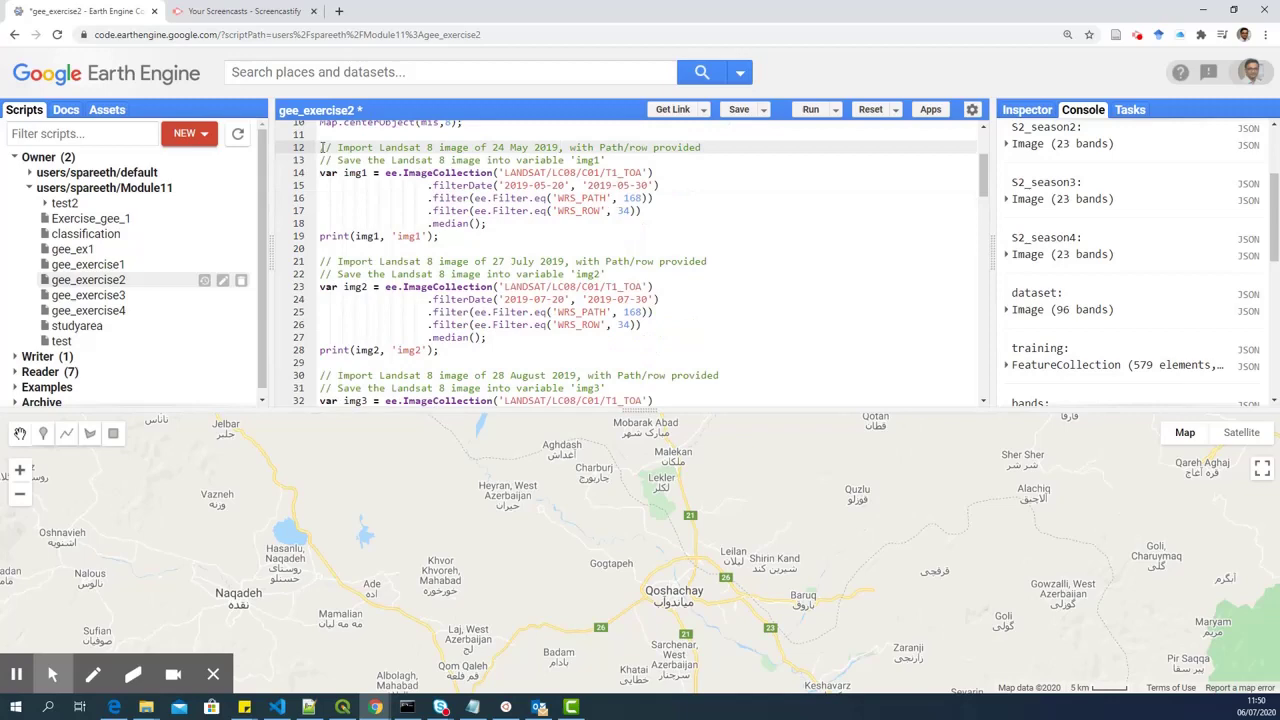
mouse_move(322, 147)
mouse_down()
mouse_move(393, 276)
mouse_move(440, 314)
mouse_up()
scroll(519, 280, up, 3)
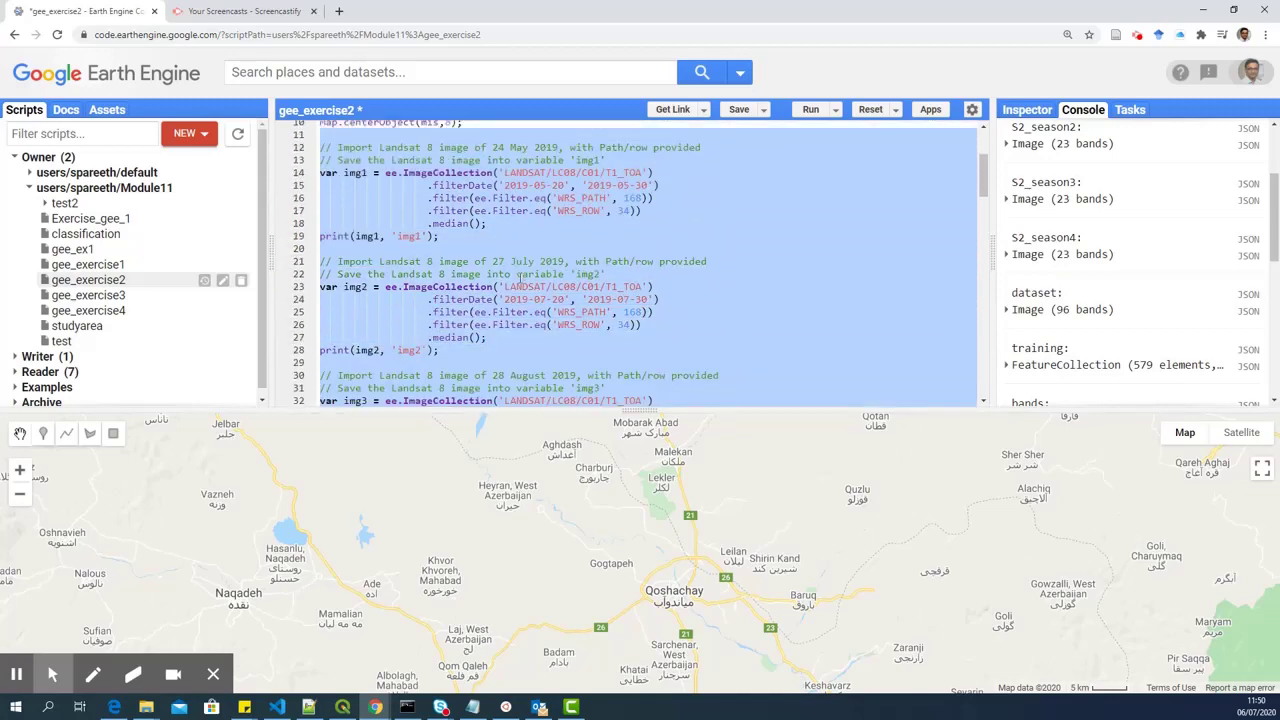
scroll(560, 270, down, 1)
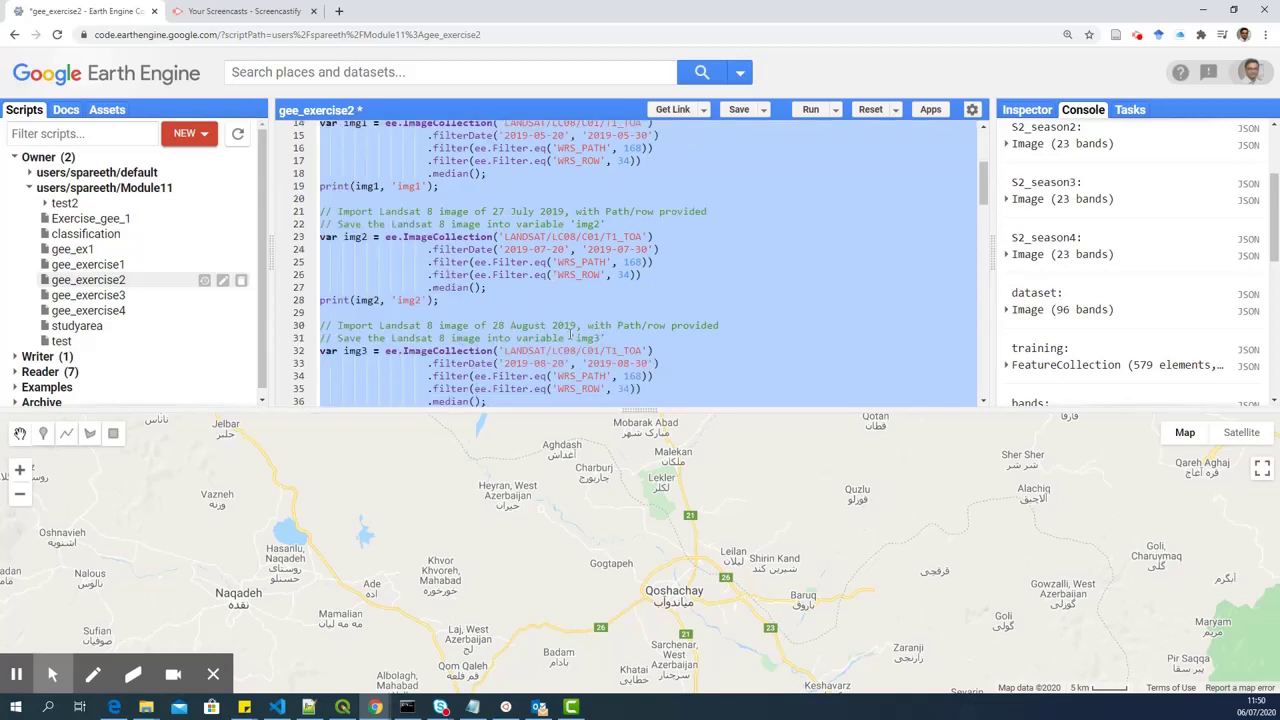
scroll(568, 300, up, 1)
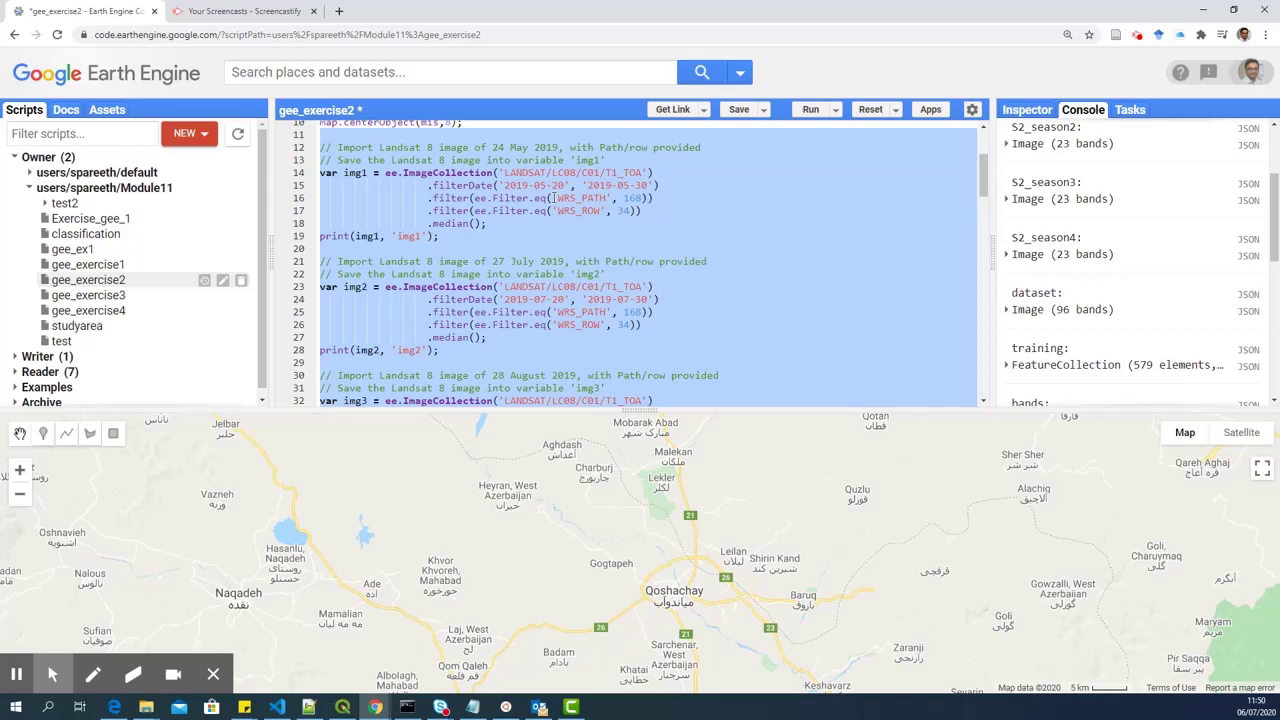
drag(442, 236, 311, 172)
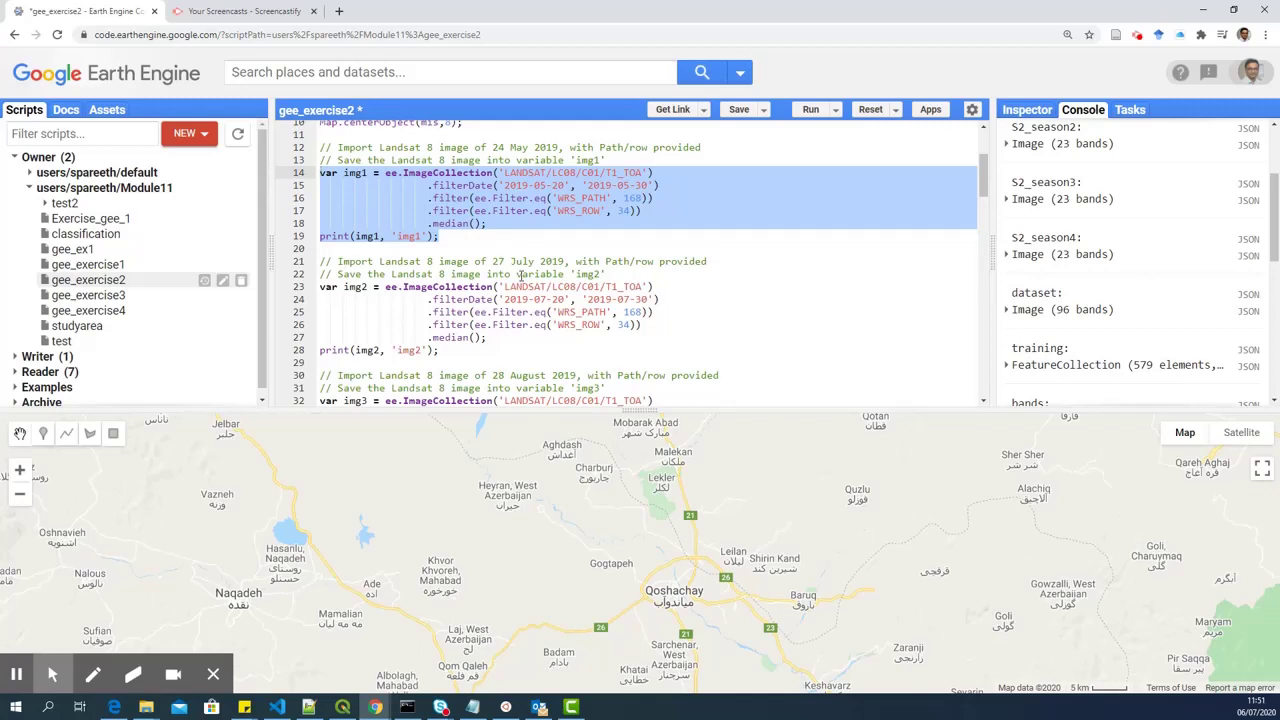
scroll(470, 260, down, 2)
scroll(430, 280, down, 2)
Select the visL8 false-colour visualization settings block for review
click(424, 277)
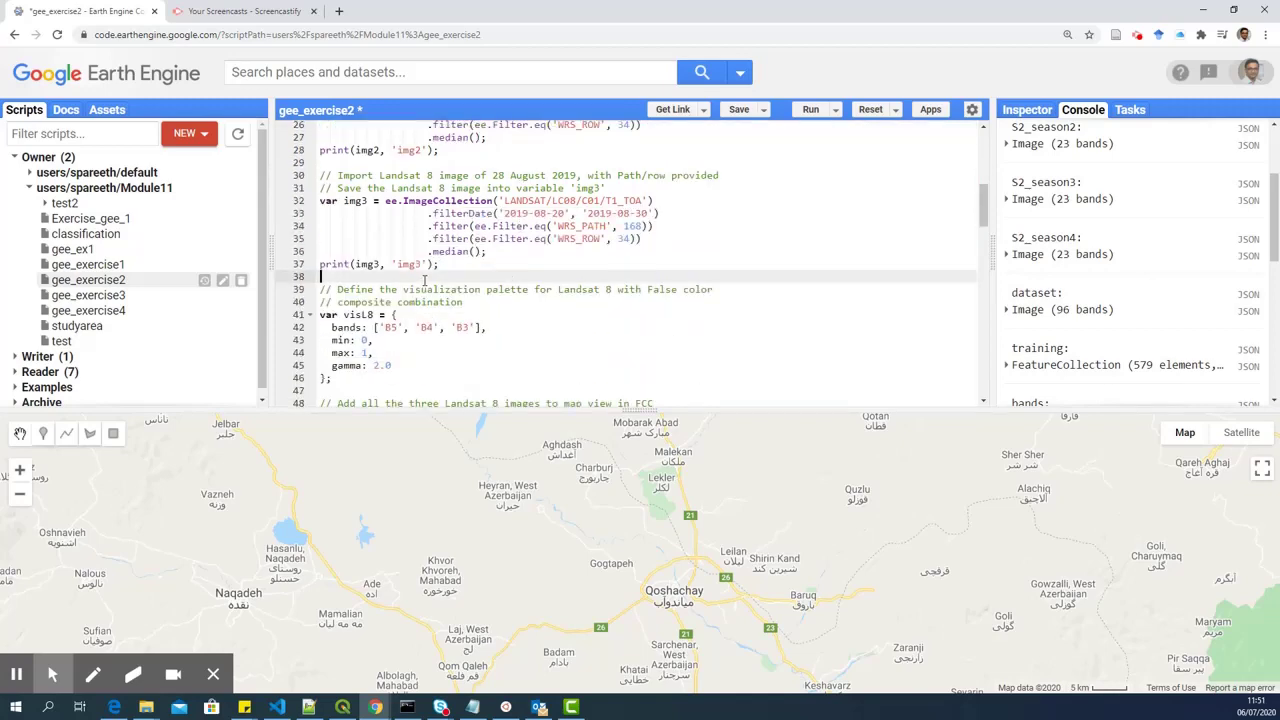
scroll(425, 281, down, 2)
click(320, 189)
drag(320, 189, 318, 291)
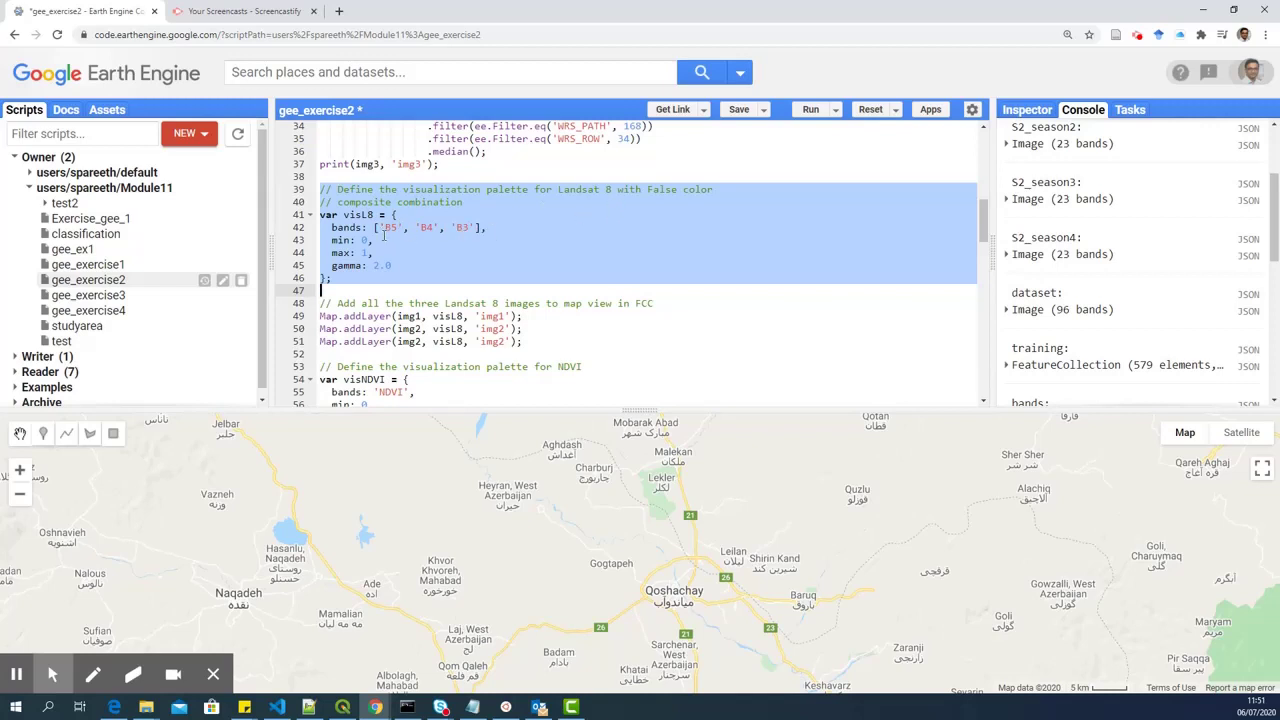
Change the duplicated line 51 to Map.addLayer(img3, visL8, 'img3')
scroll(411, 246, down, 1)
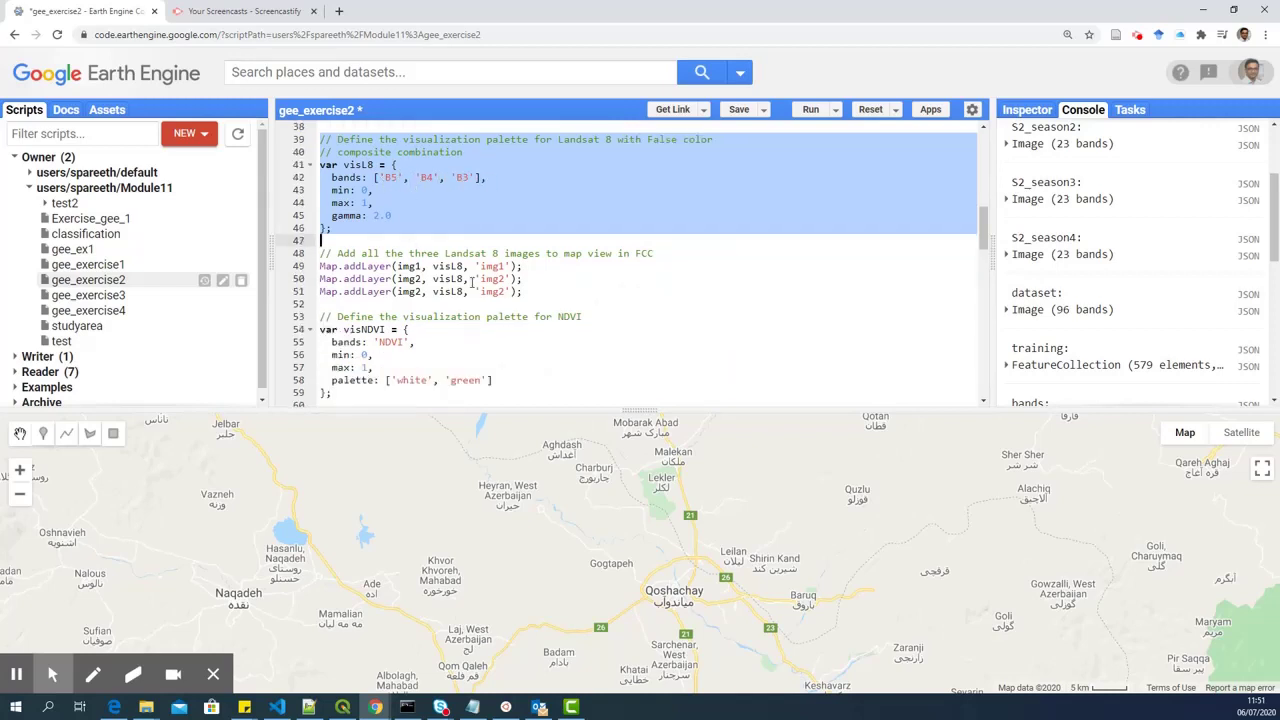
click(560, 290)
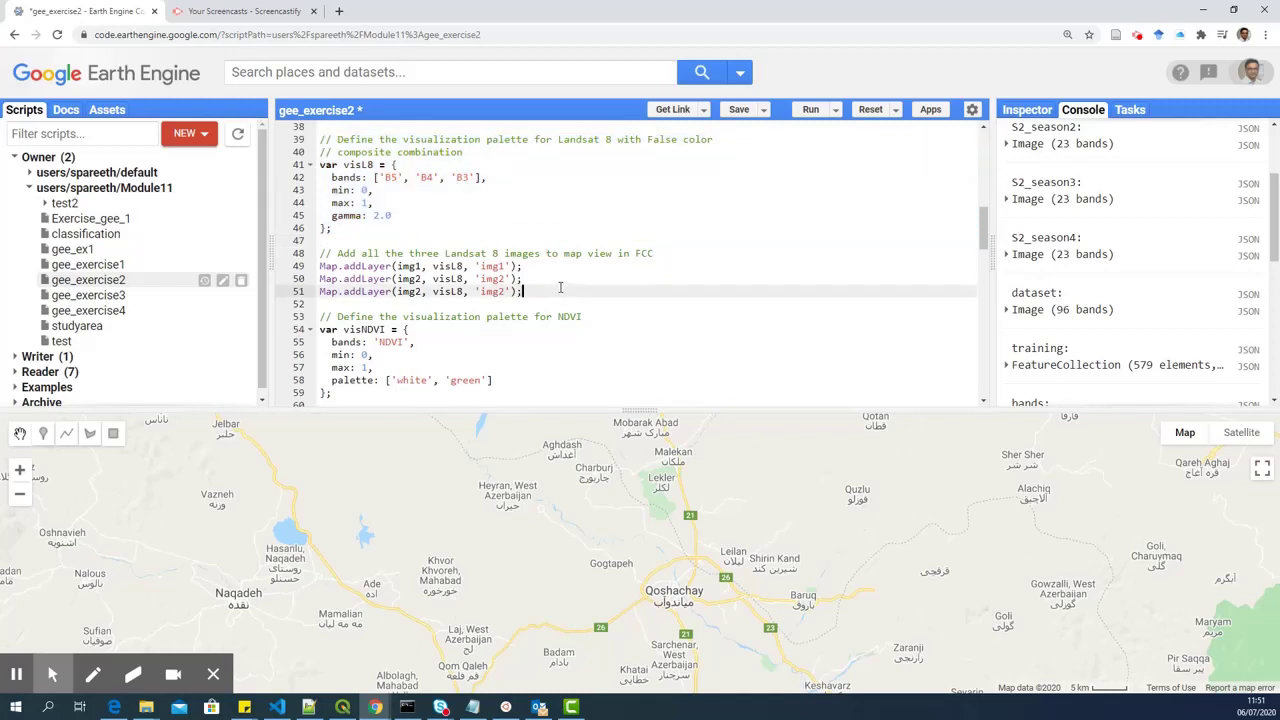
drag(560, 290, 450, 266)
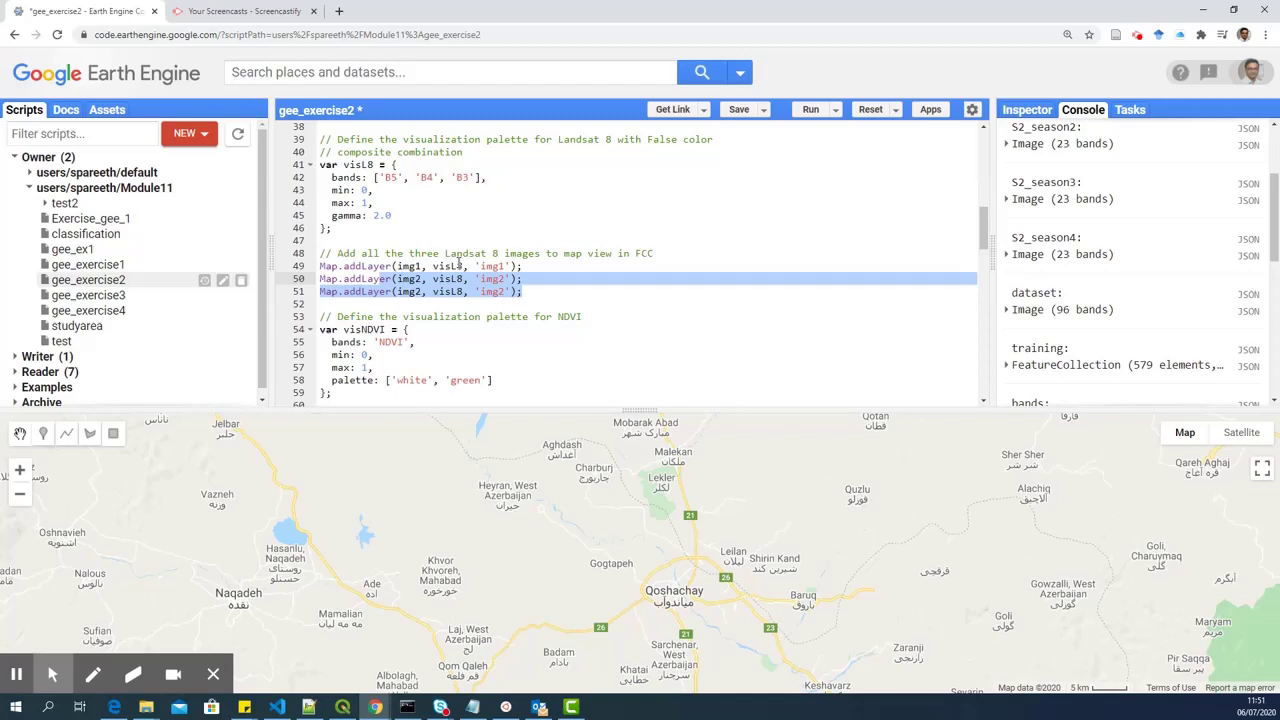
double_click(450, 266)
double_click(358, 165)
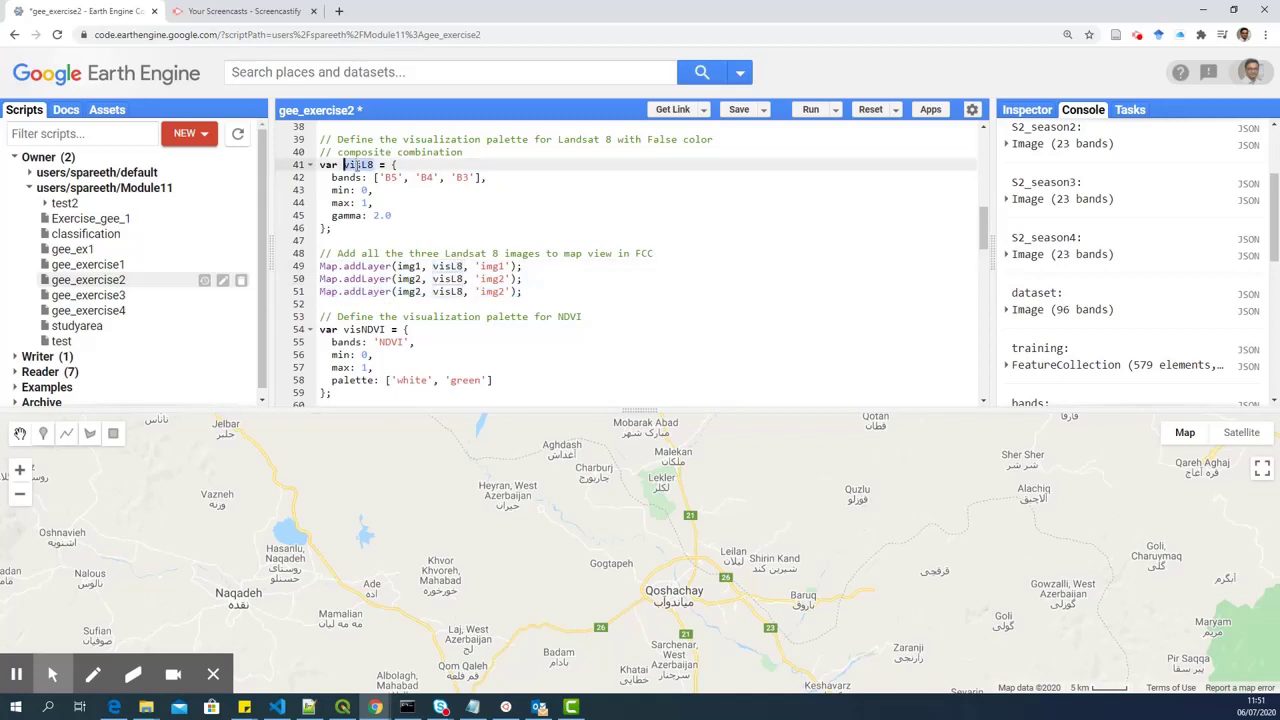
click(450, 266)
double_click(450, 266)
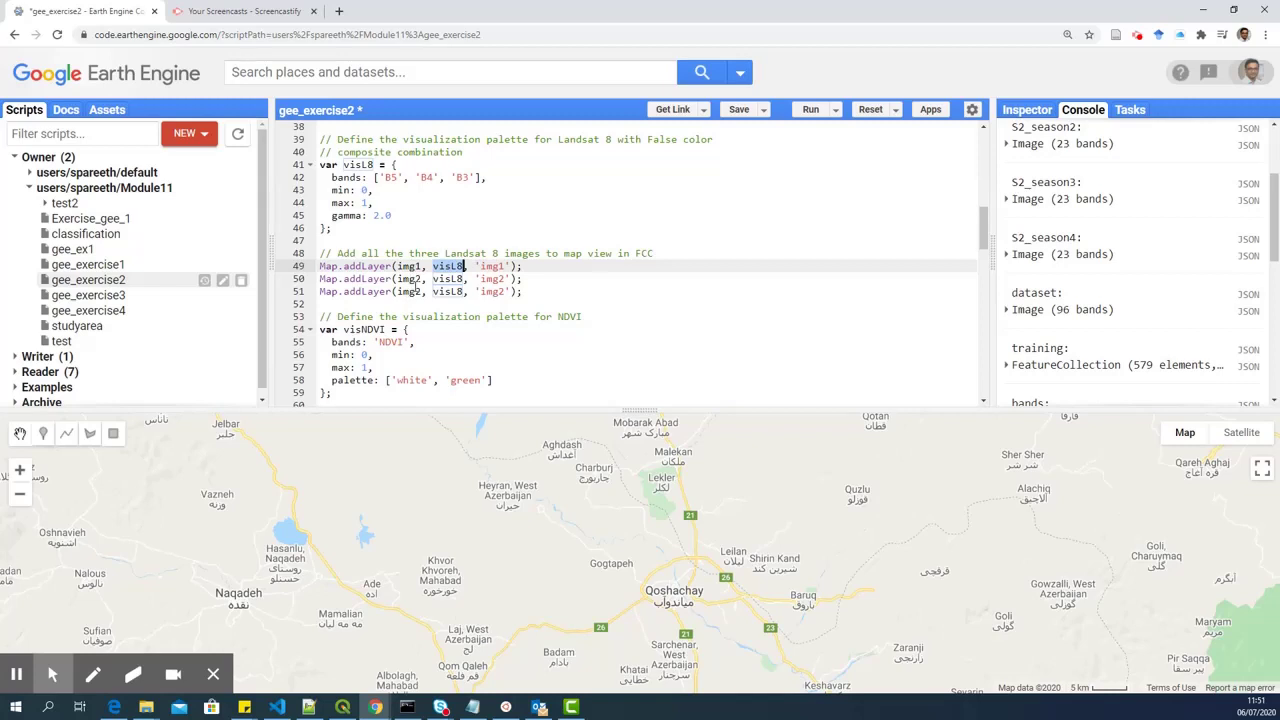
click(414, 281)
click(424, 291)
text(3)
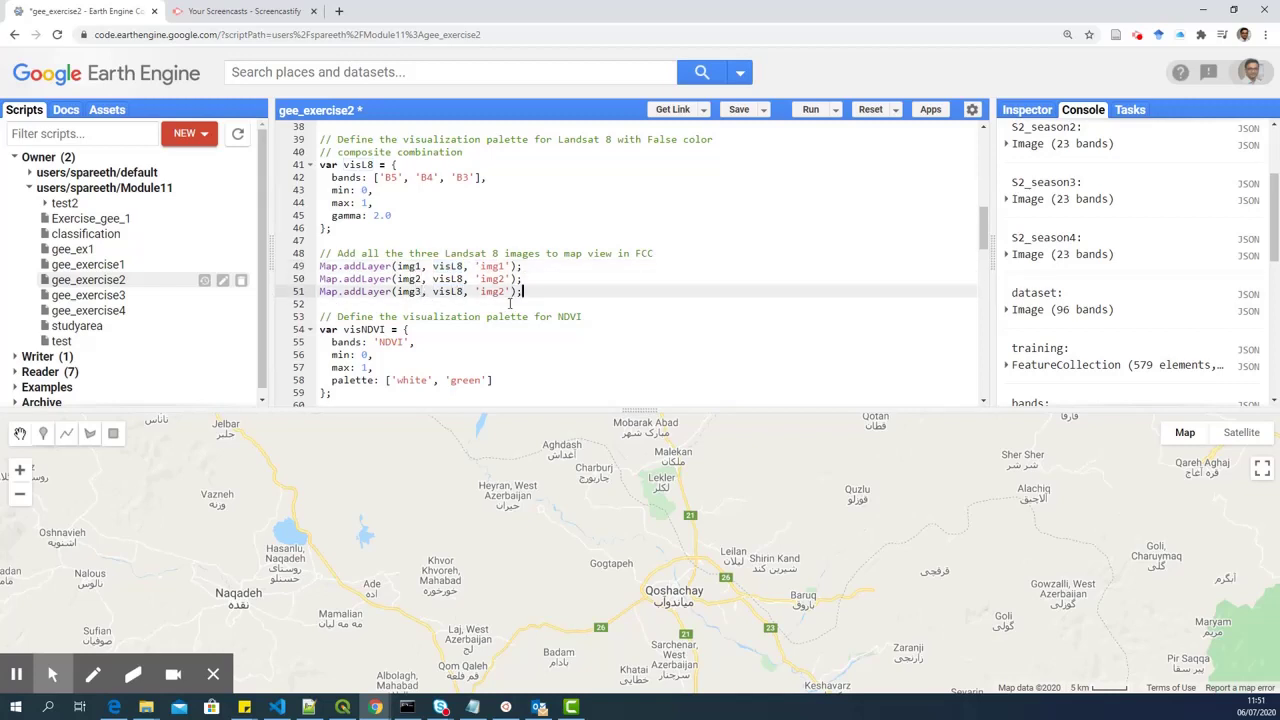
key(Left)
key(Left)
key(Left)
key(BackSpace)
text(3)
scroll(488, 289, down, 1)
click(502, 266)
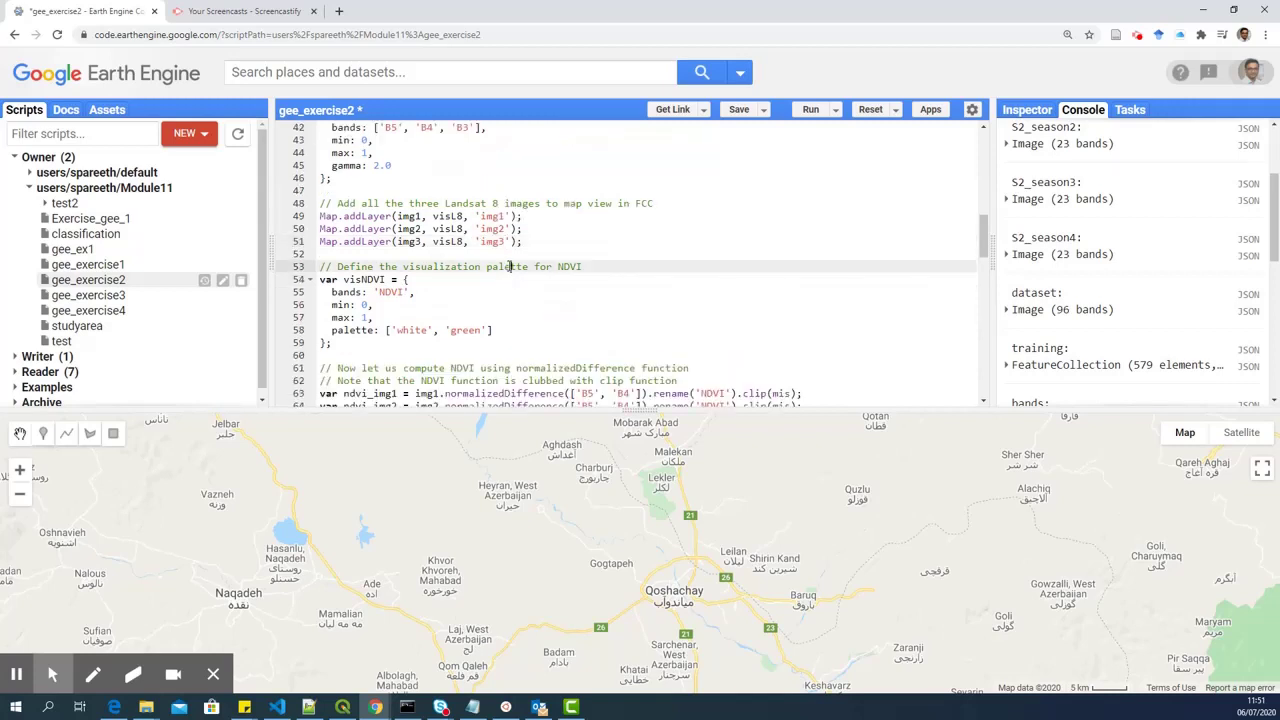
click(320, 266)
drag(320, 266, 344, 282)
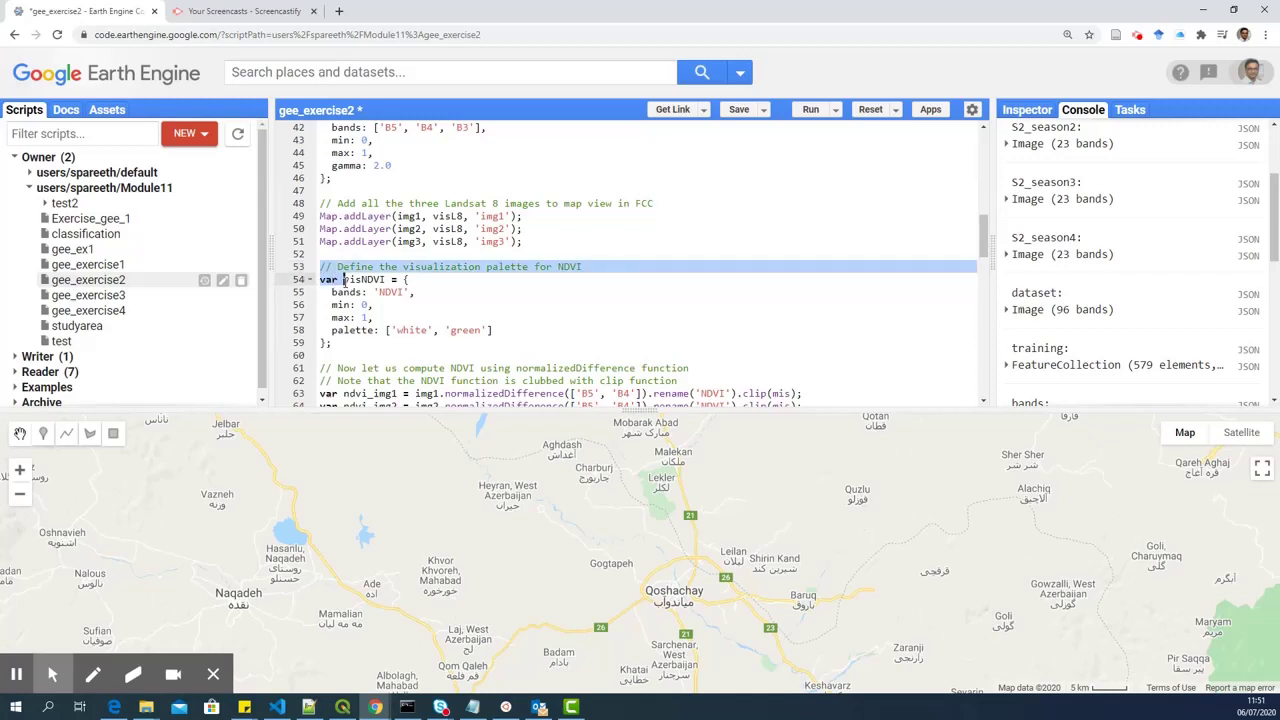
scroll(348, 288, down, 1)
click(350, 294)
scroll(350, 294, down, 1)
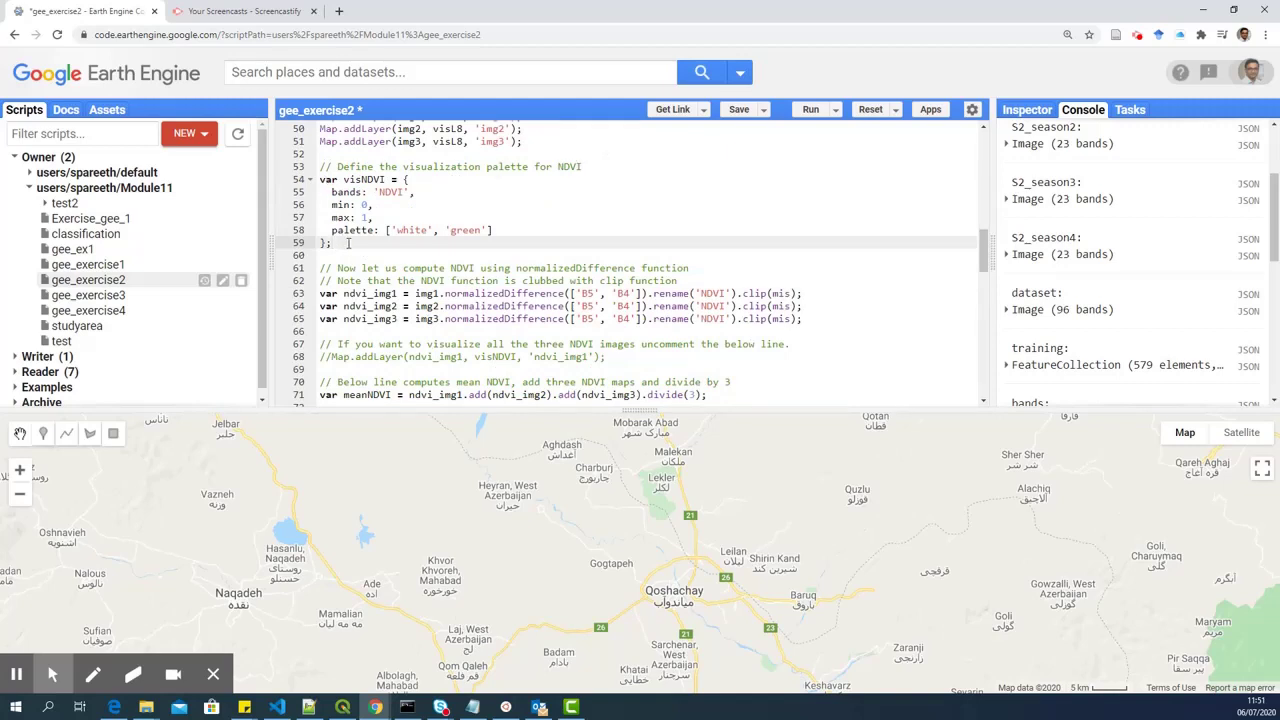
drag(345, 242, 320, 167)
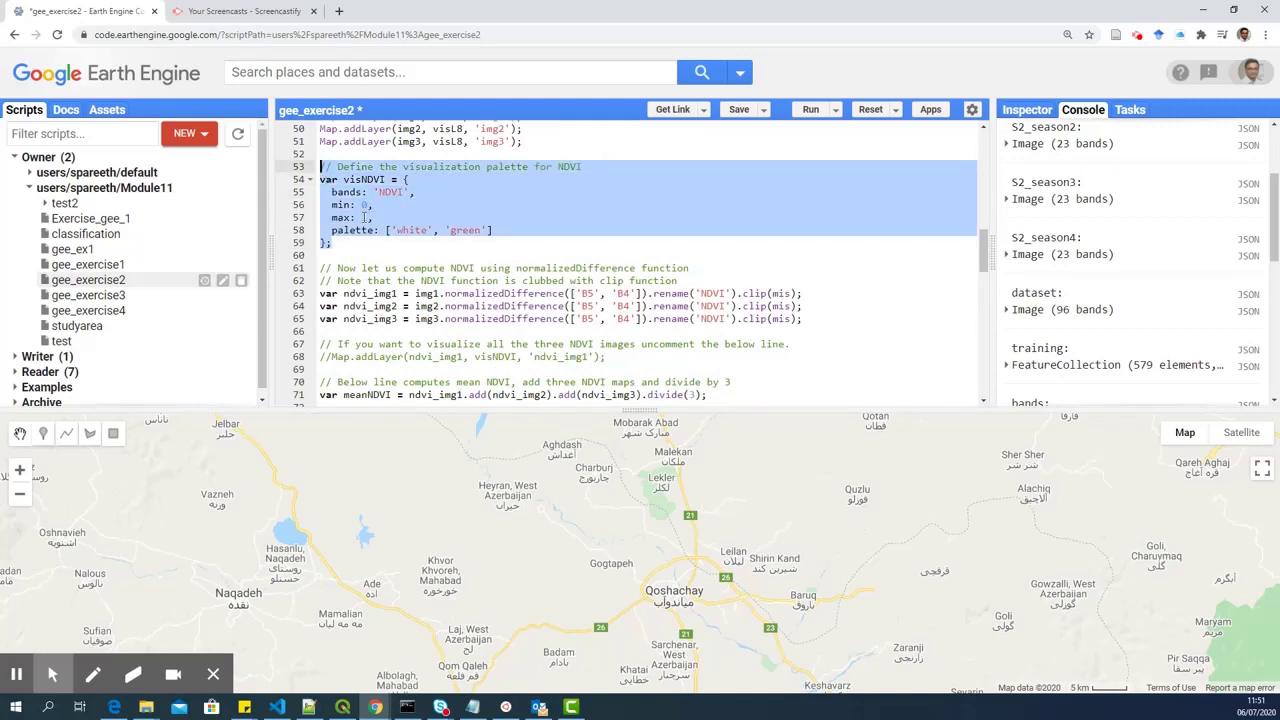
click(416, 244)
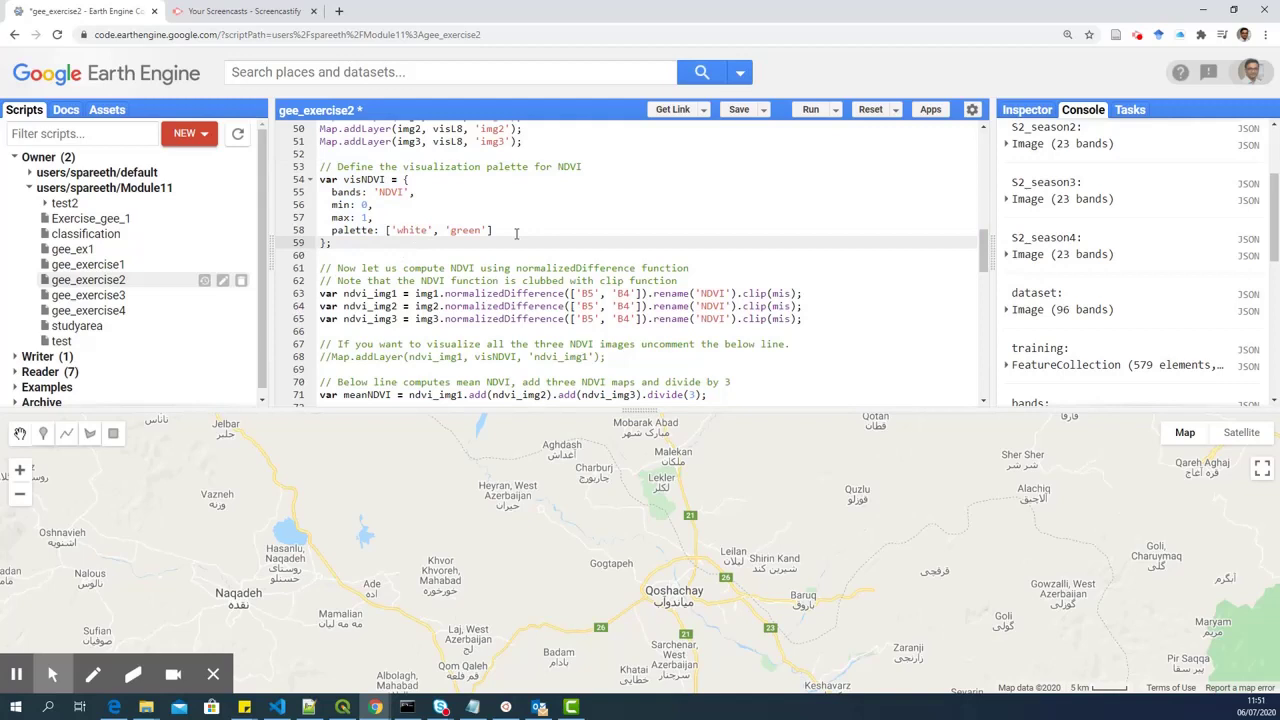
click(370, 204)
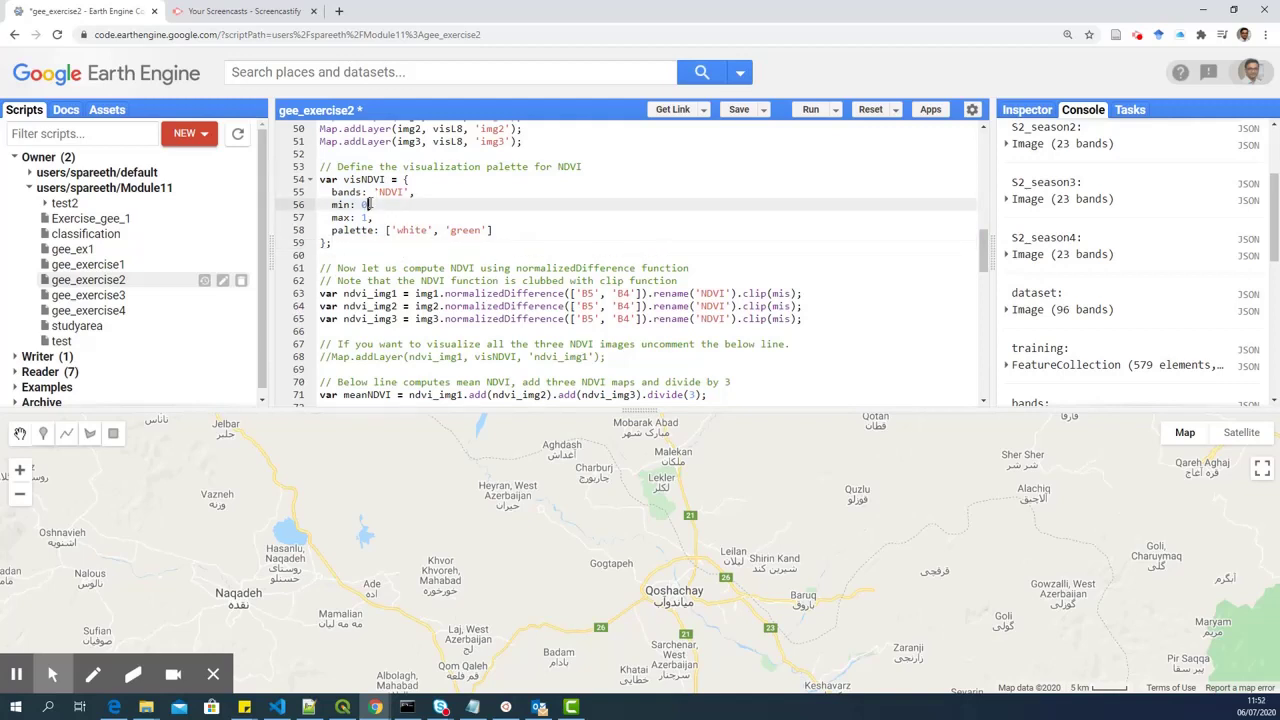
text(,)
click(419, 242)
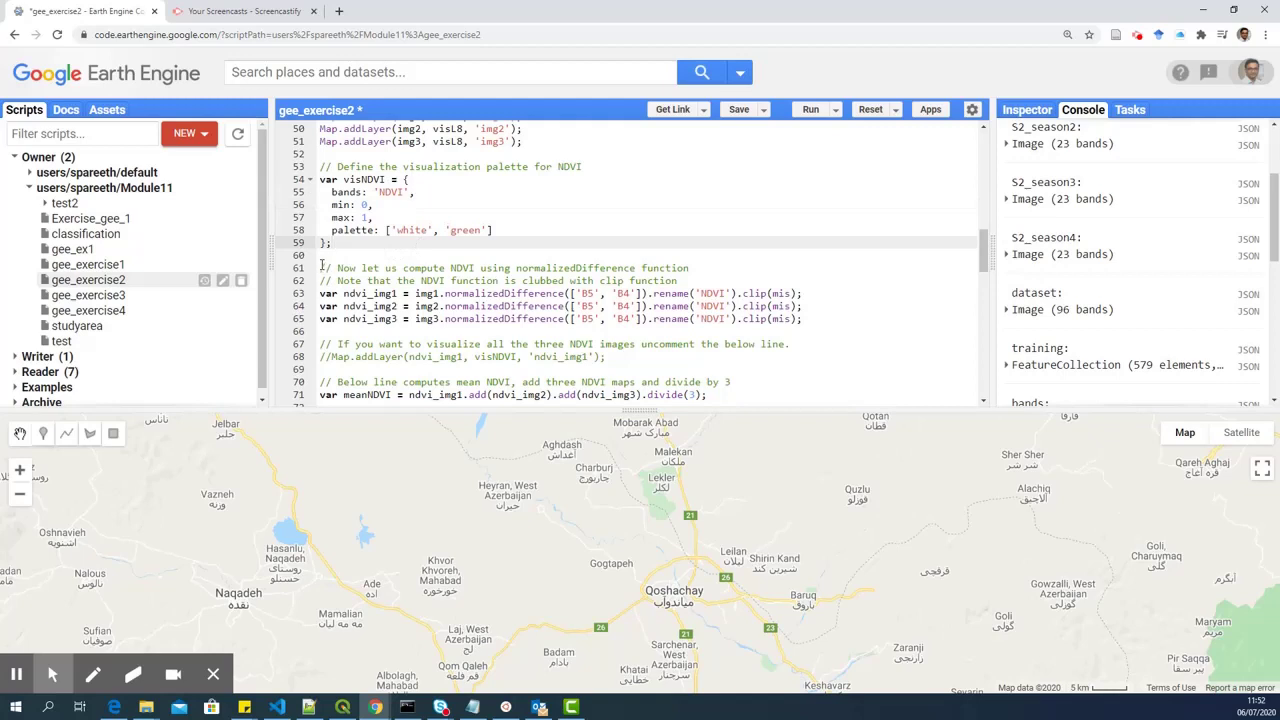
click(321, 267)
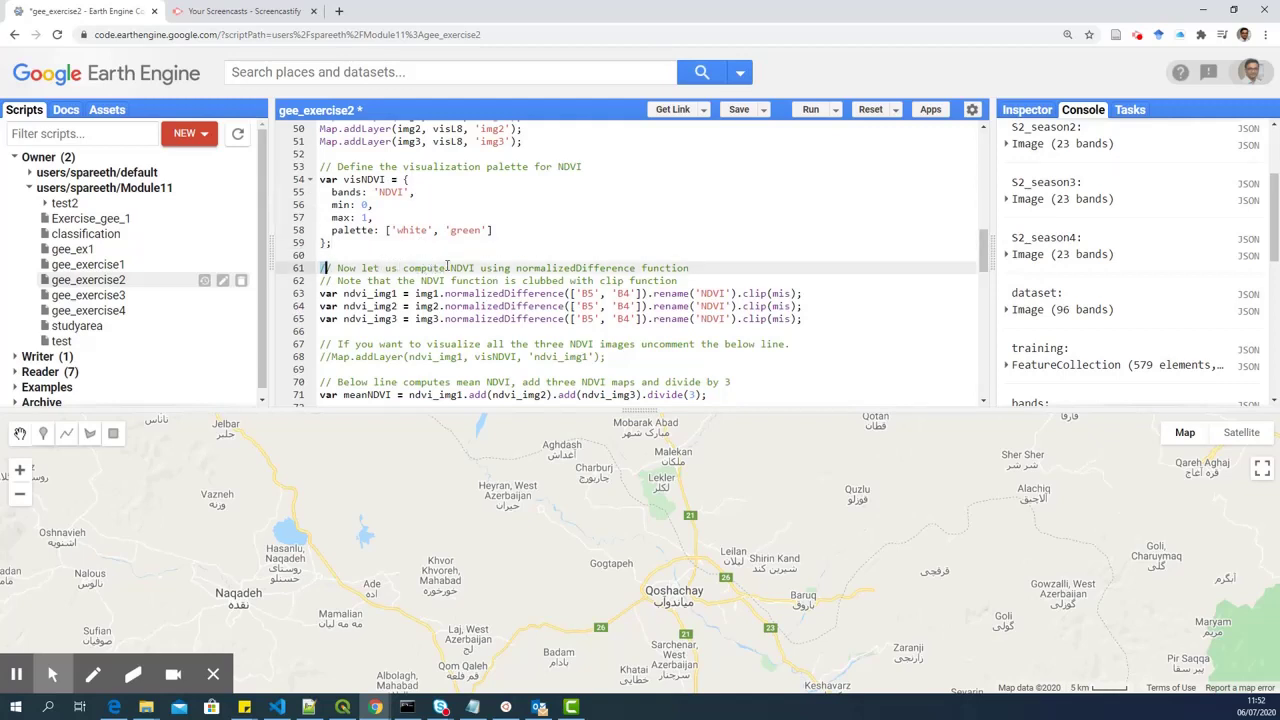
drag(516, 268, 632, 268)
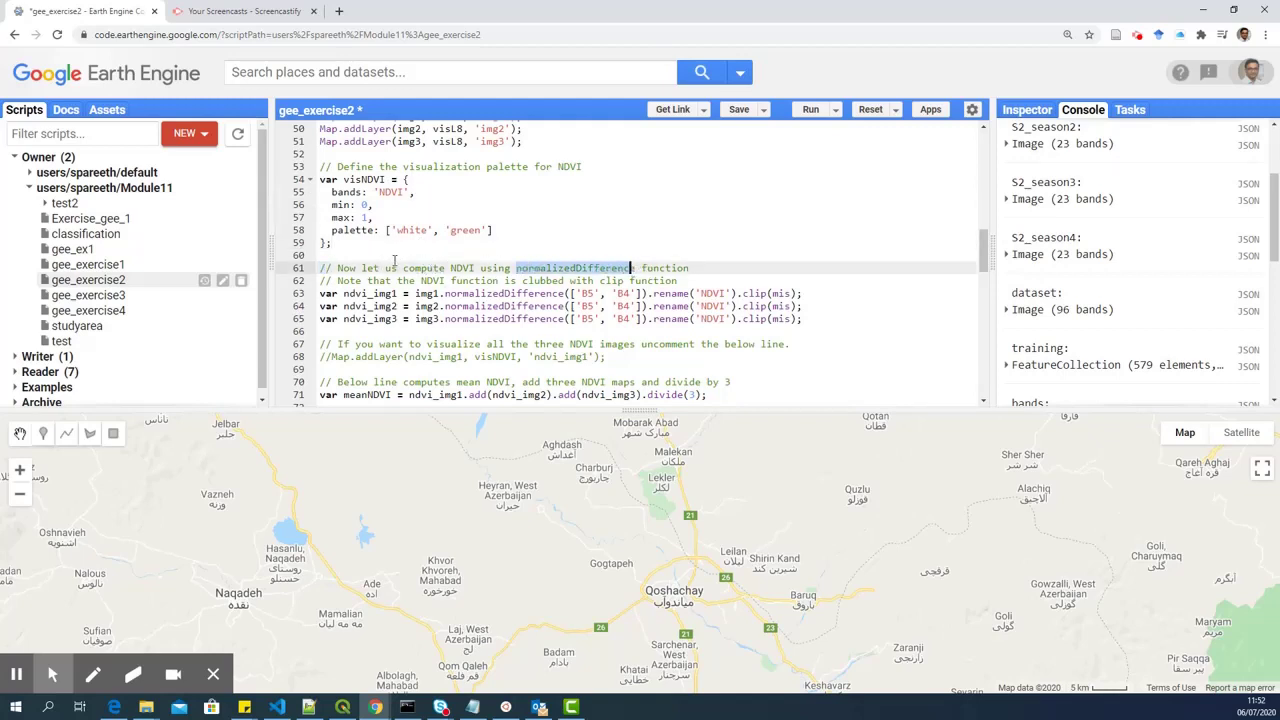
drag(445, 293, 561, 293)
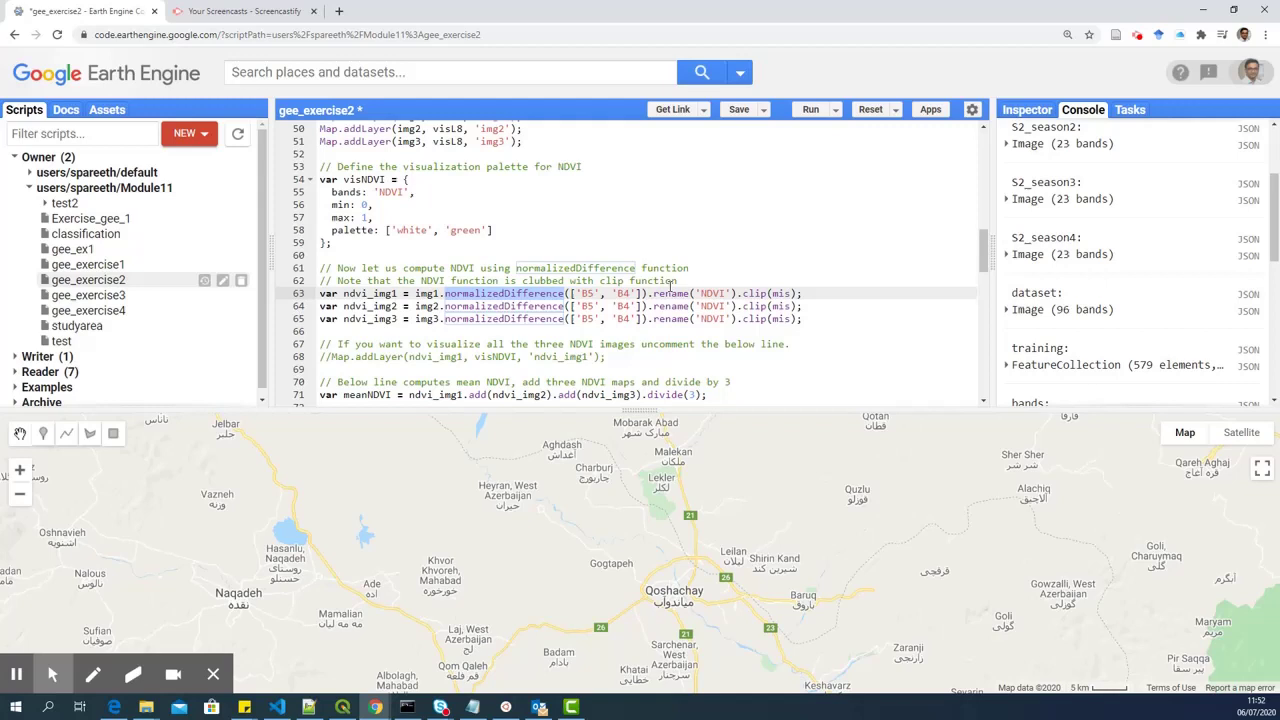
click(635, 281)
click(820, 320)
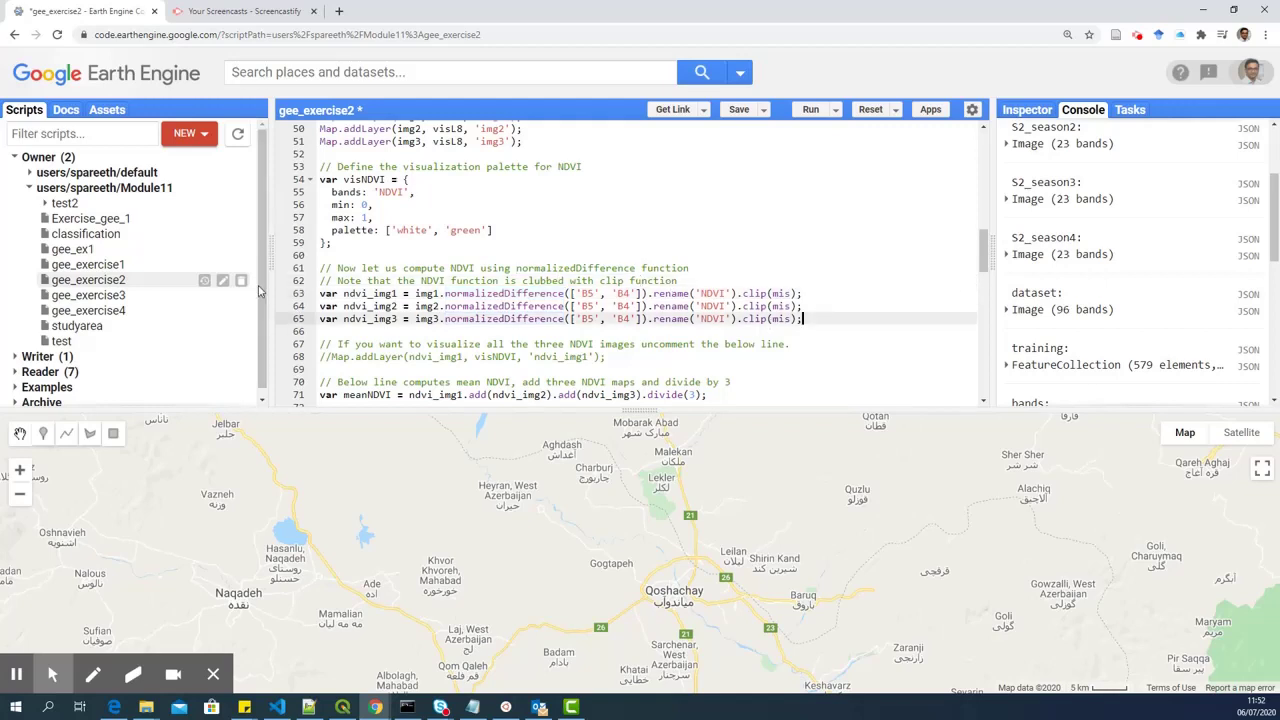
click(393, 294)
double_click(357, 293)
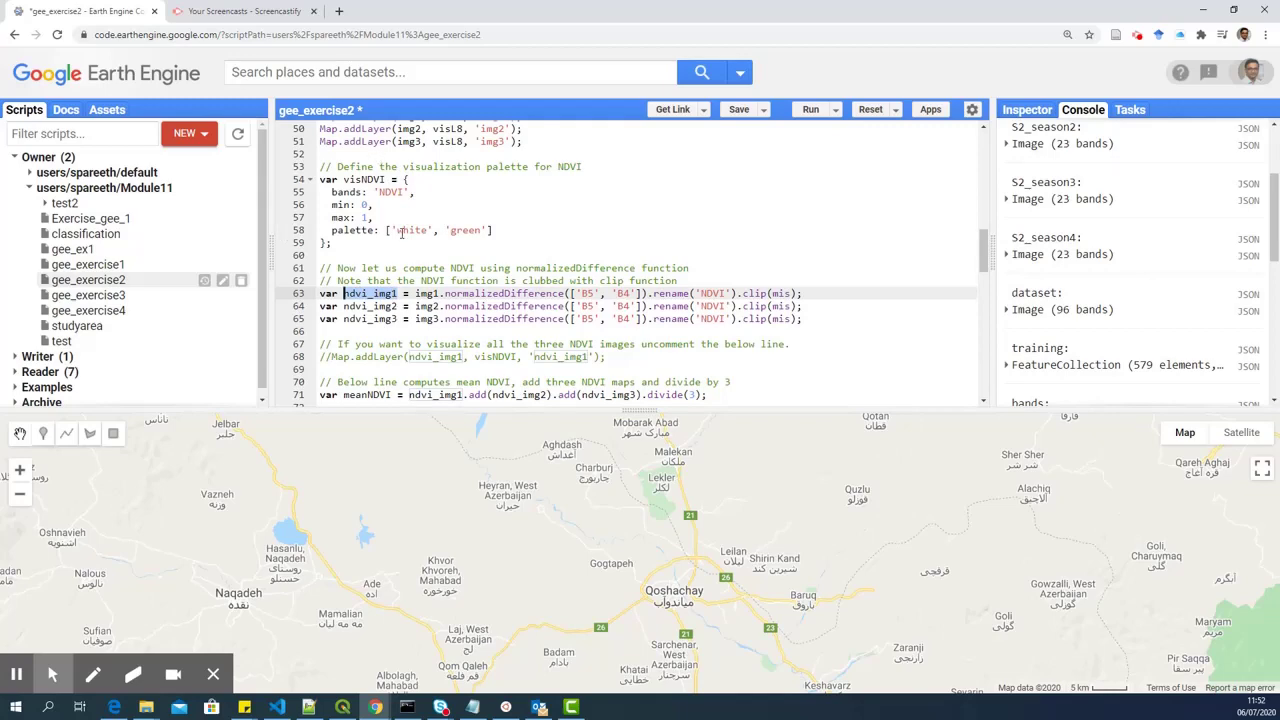
scroll(401, 233, up, 1)
scroll(405, 240, up, 2)
scroll(410, 251, up, 1)
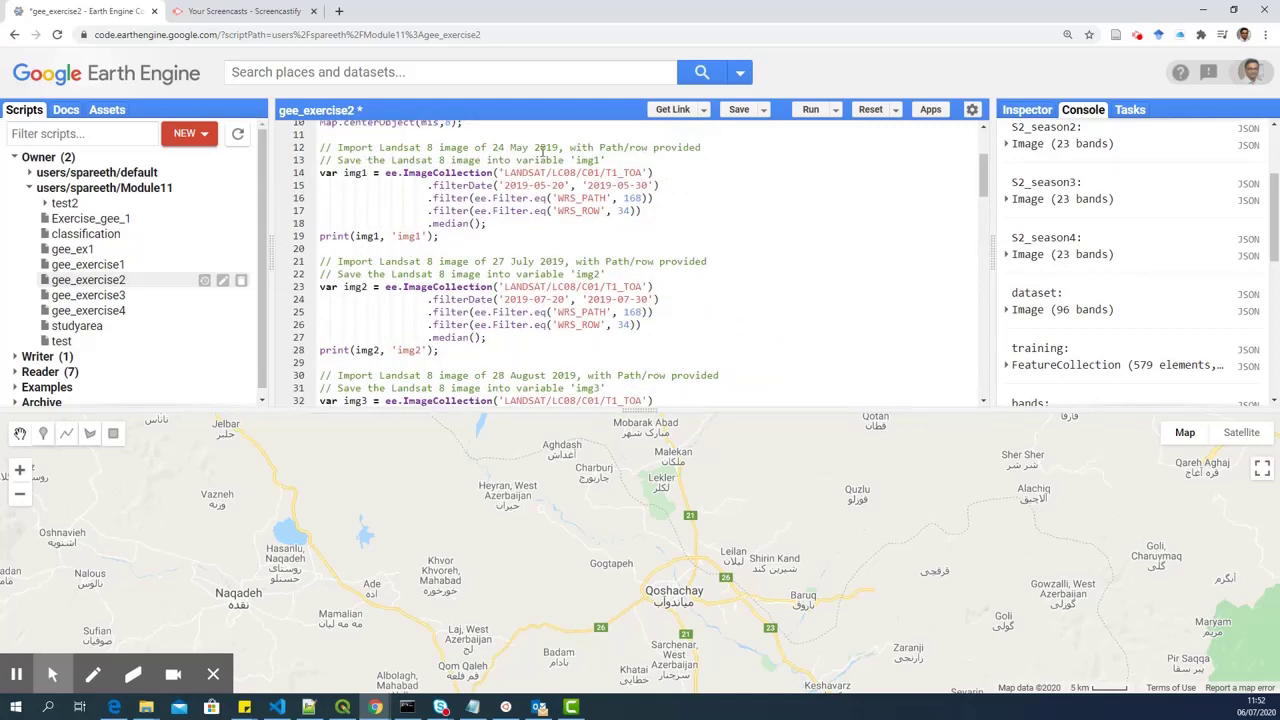
scroll(543, 152, down, 3)
scroll(510, 220, down, 1)
scroll(492, 280, down, 1)
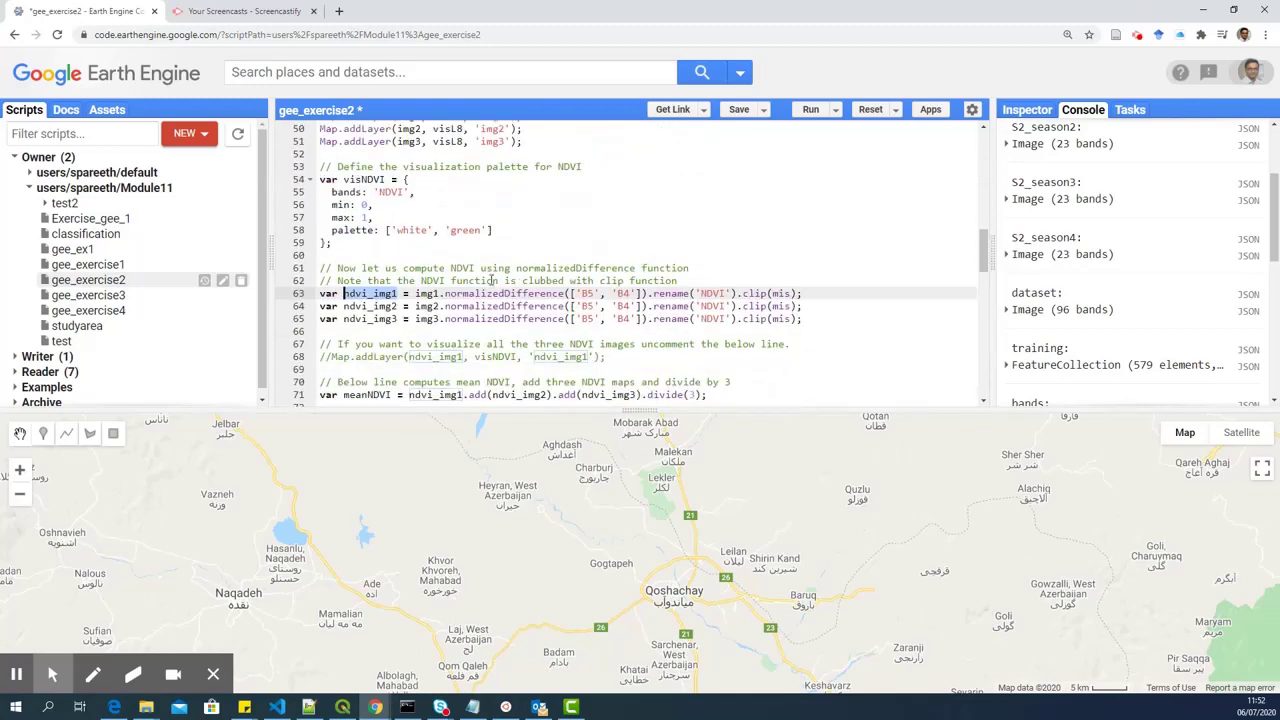
click(445, 293)
drag(567, 293, 645, 293)
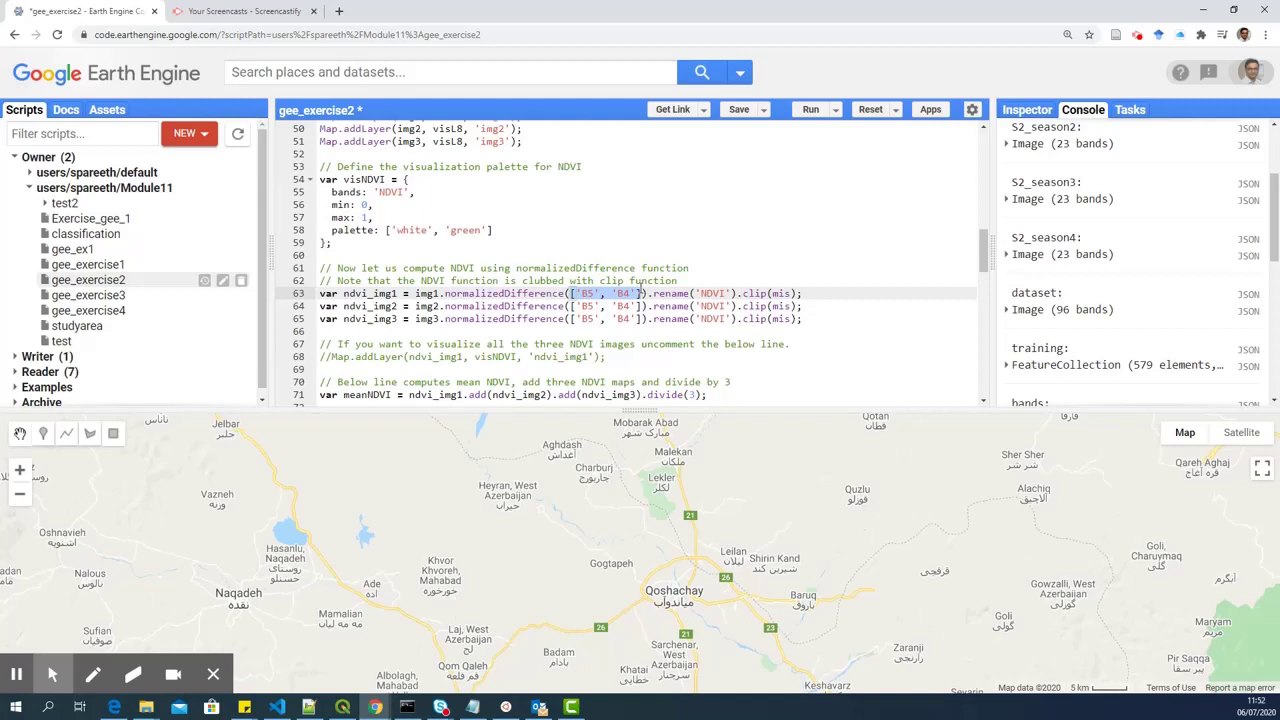
click(736, 293)
click(786, 293)
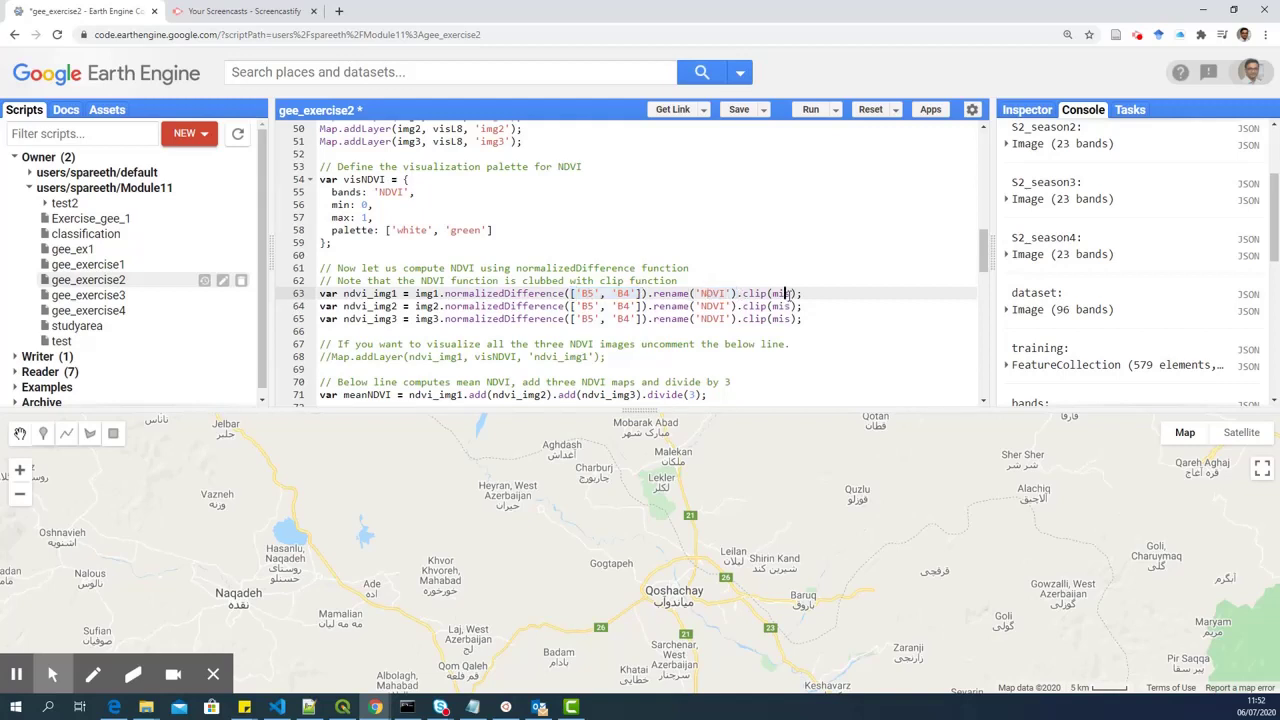
drag(815, 297, 320, 293)
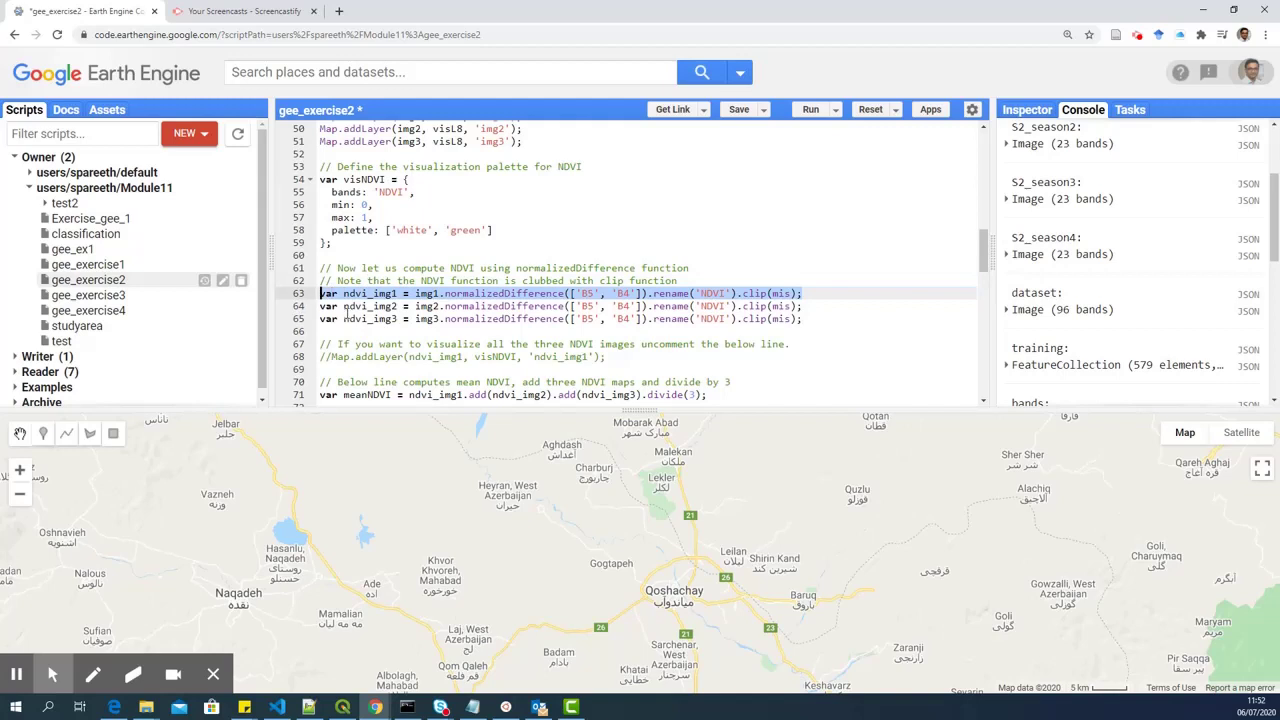
scroll(382, 307, down, 1)
click(382, 256)
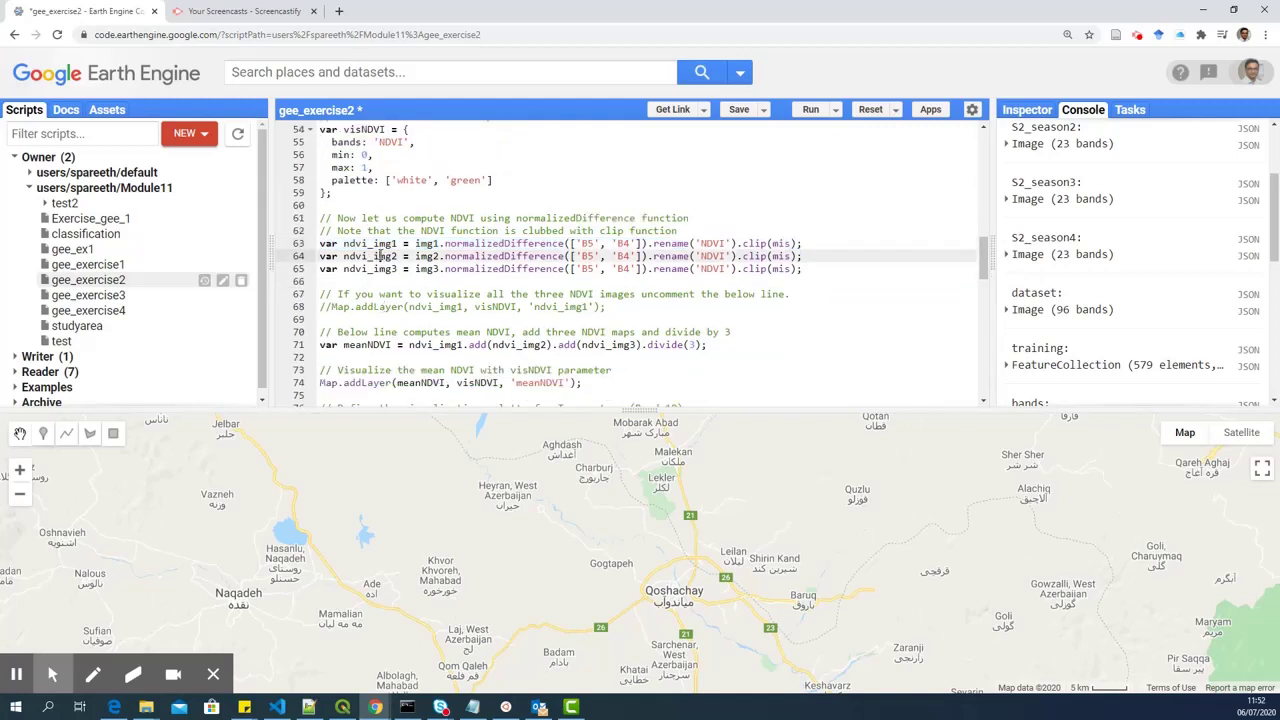
click(386, 268)
scroll(393, 280, down, 1)
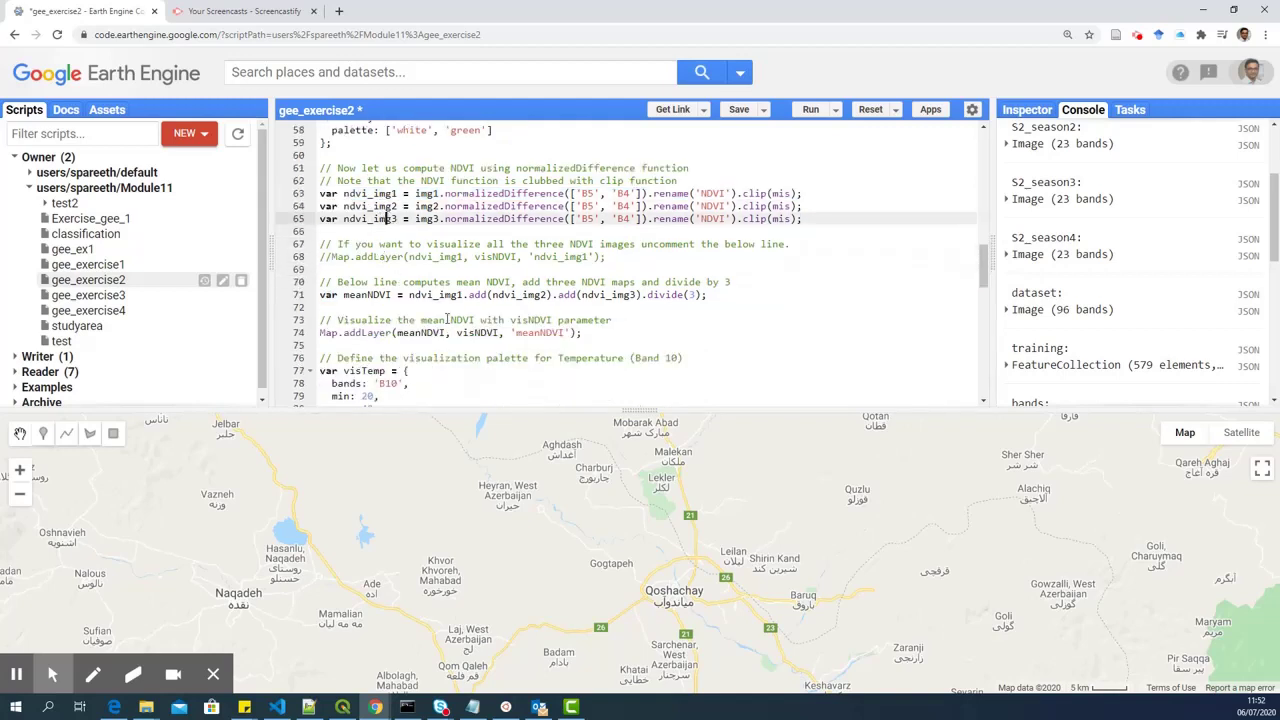
click(333, 257)
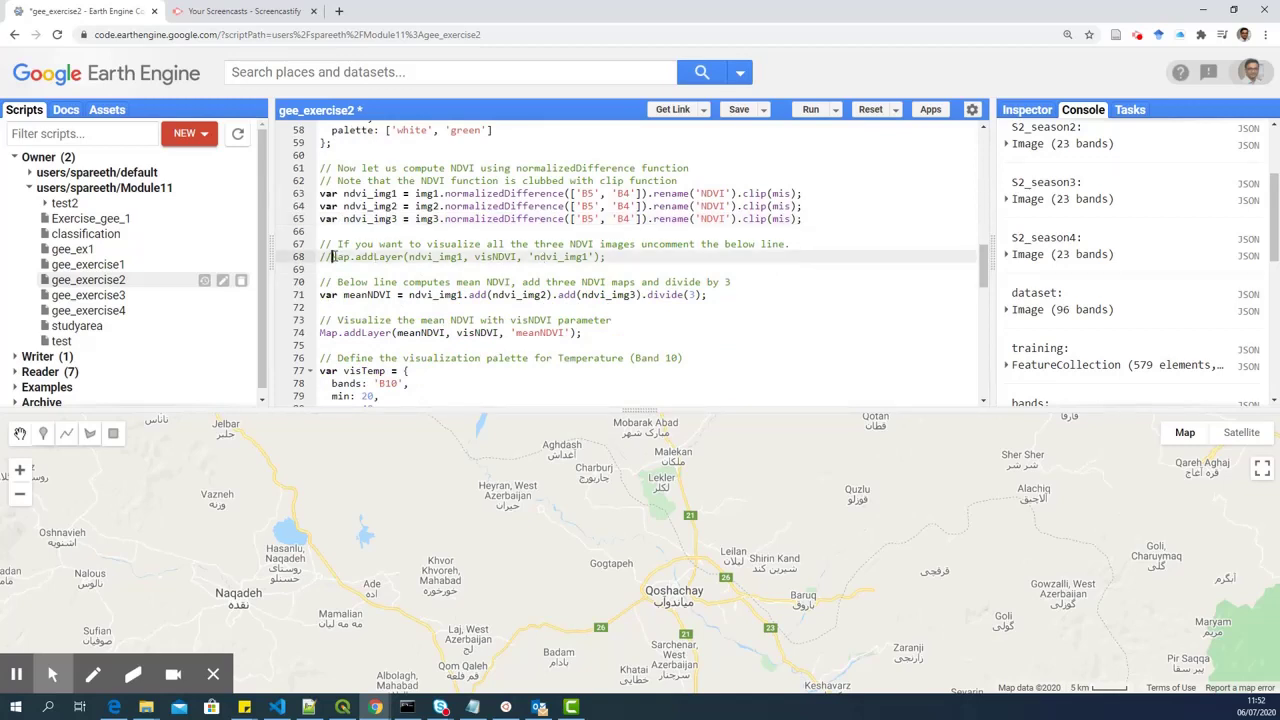
key(BackSpace)
key(BackSpace)
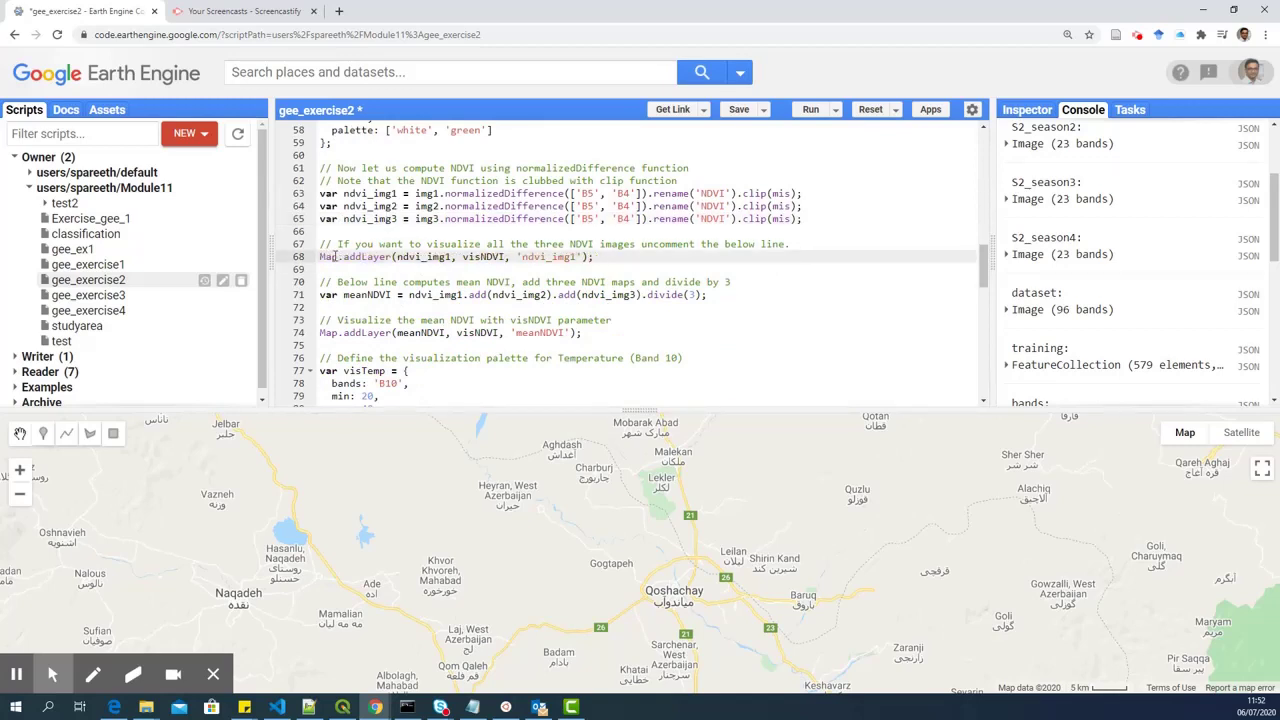
text(//)
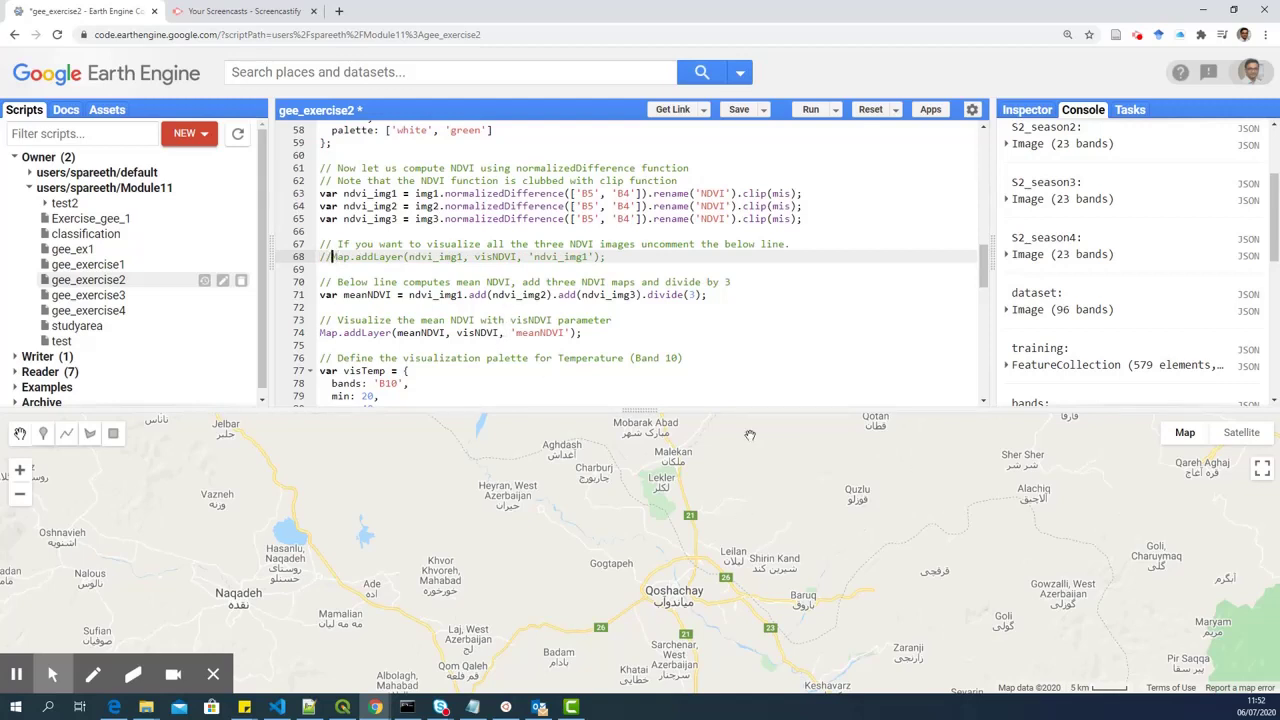
scroll(447, 316, down, 2)
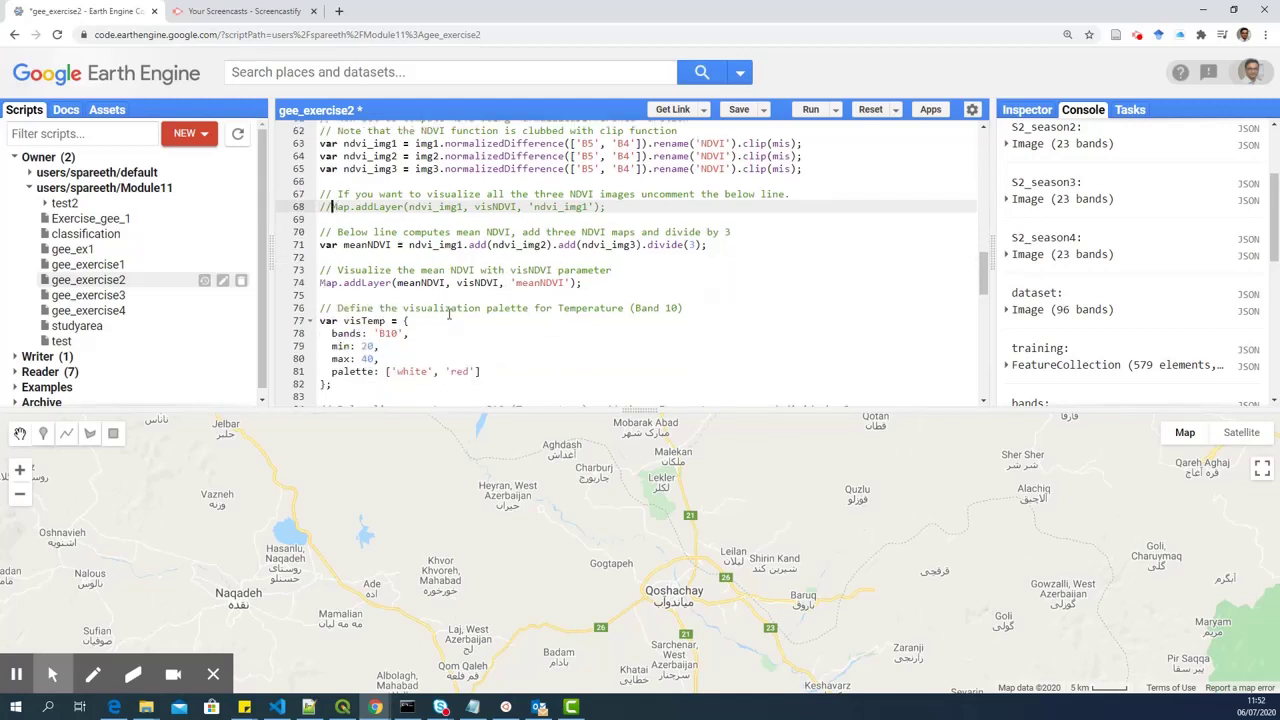
click(369, 226)
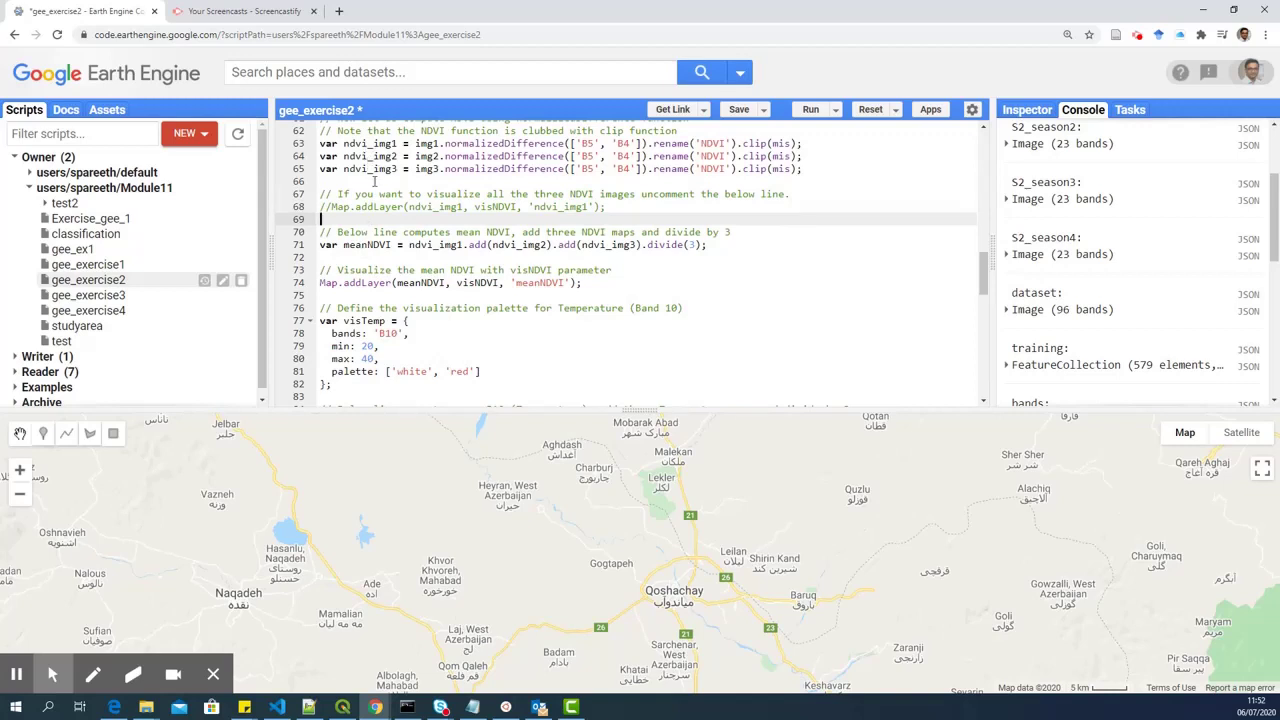
triple_click(452, 245)
click(410, 245)
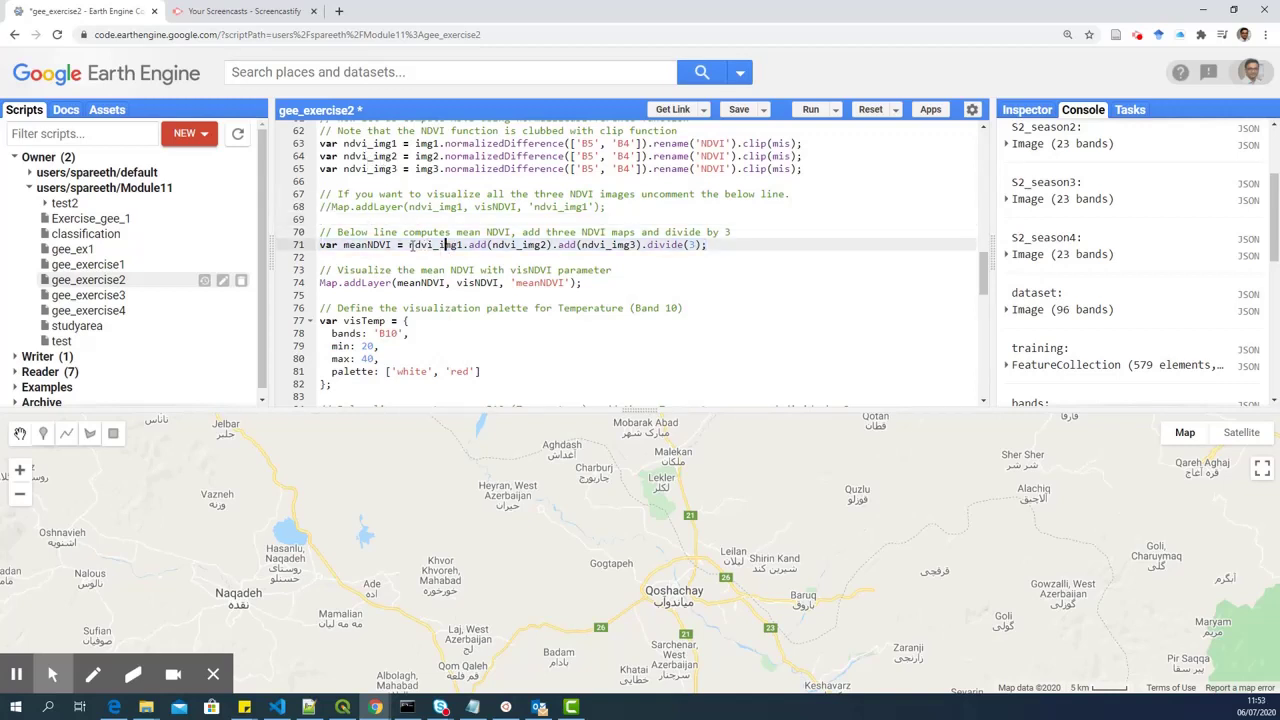
drag(420, 245, 642, 246)
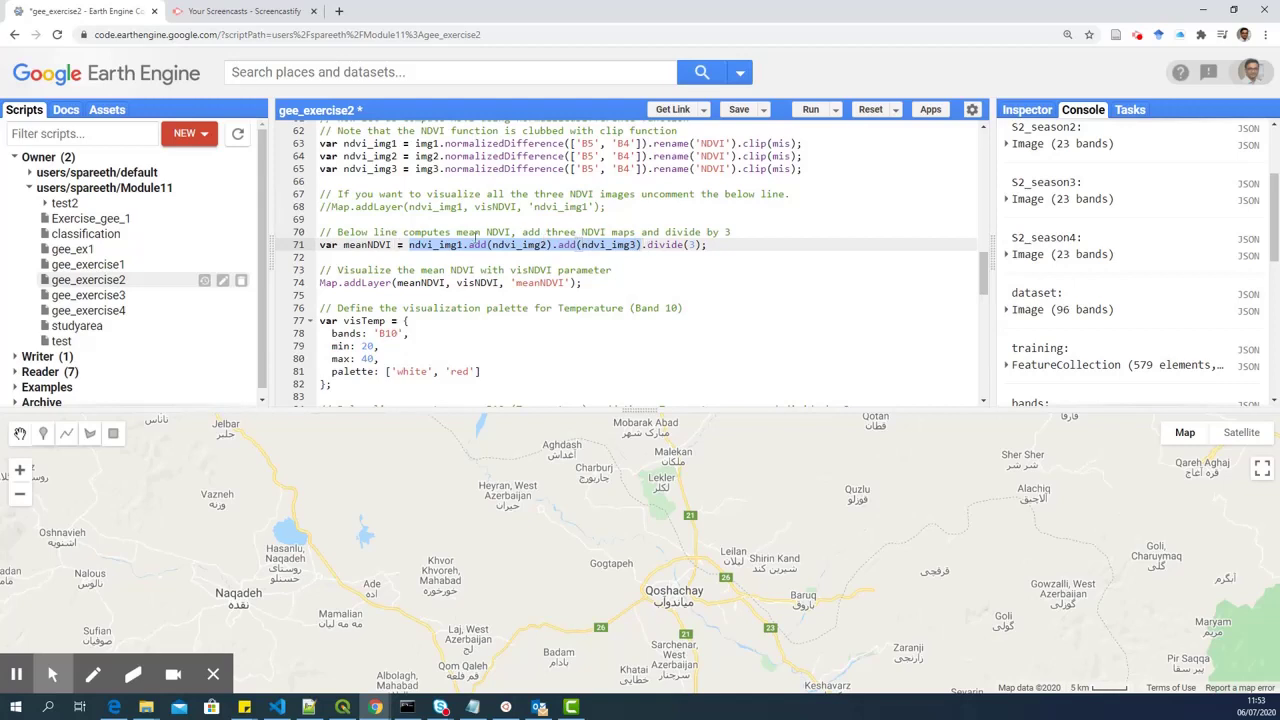
click(710, 244)
scroll(556, 258, down, 1)
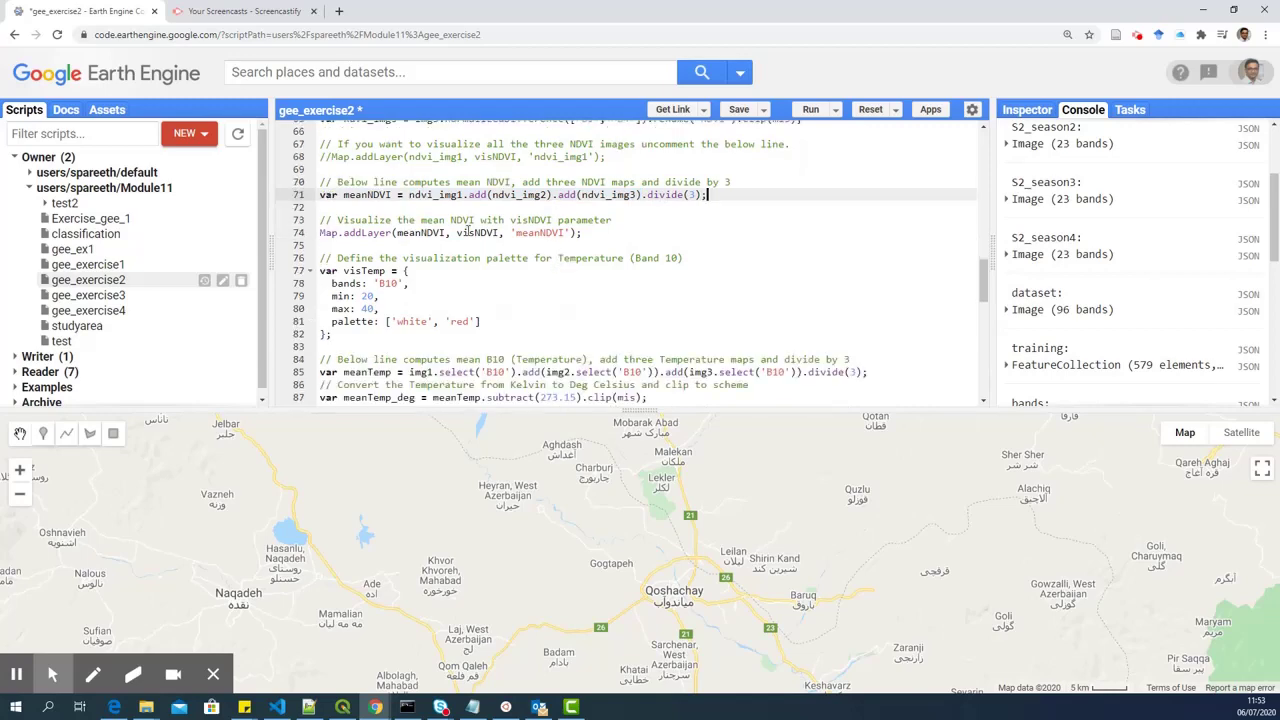
click(353, 232)
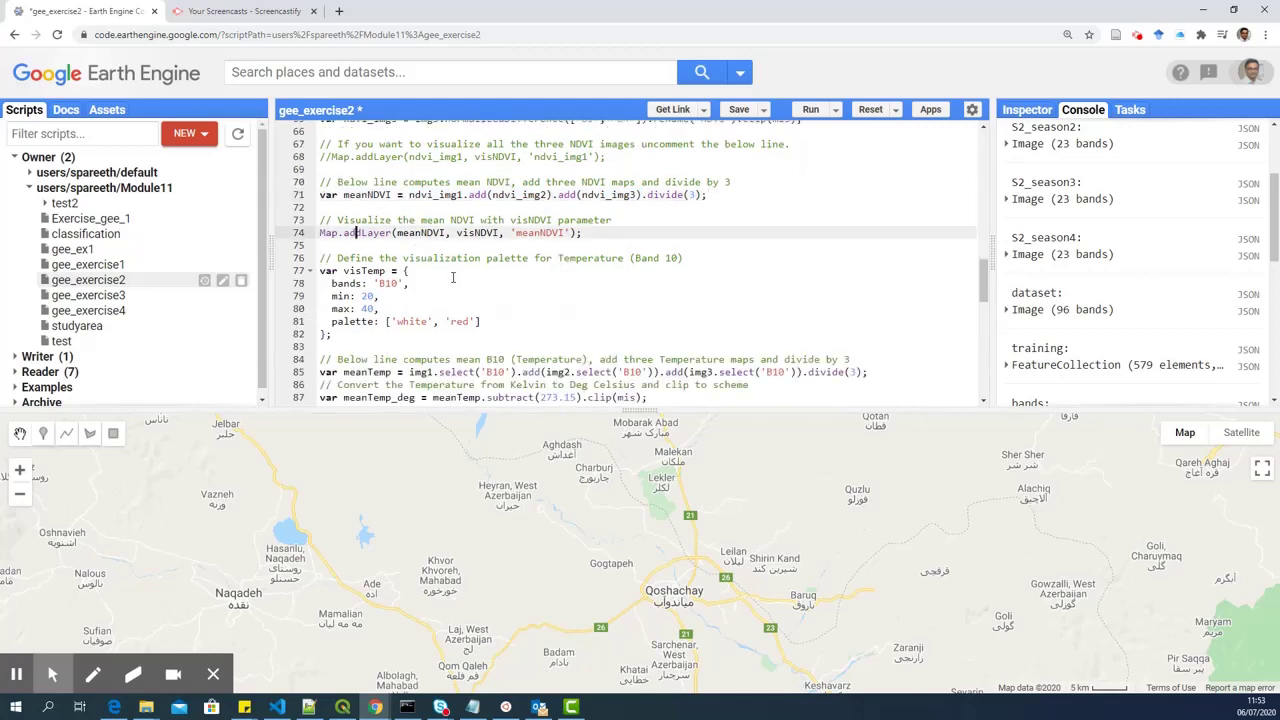
scroll(453, 278, down, 1)
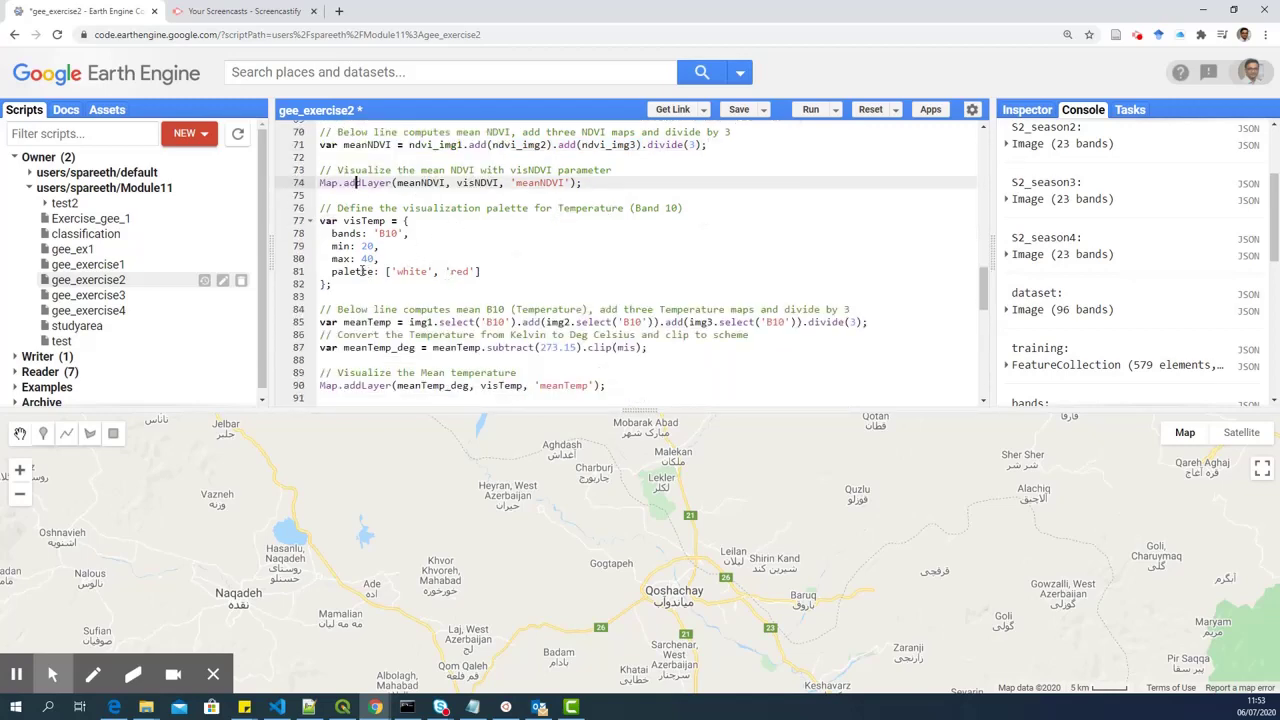
click(729, 209)
drag(731, 209, 588, 208)
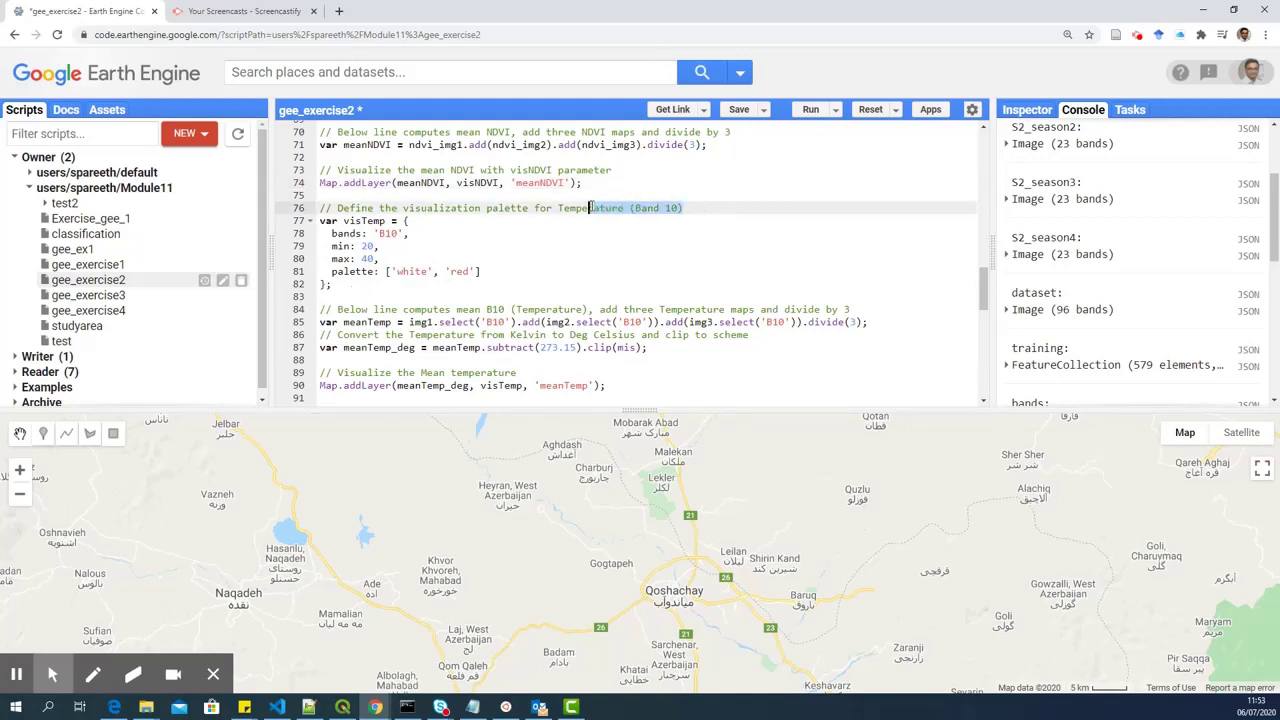
click(374, 284)
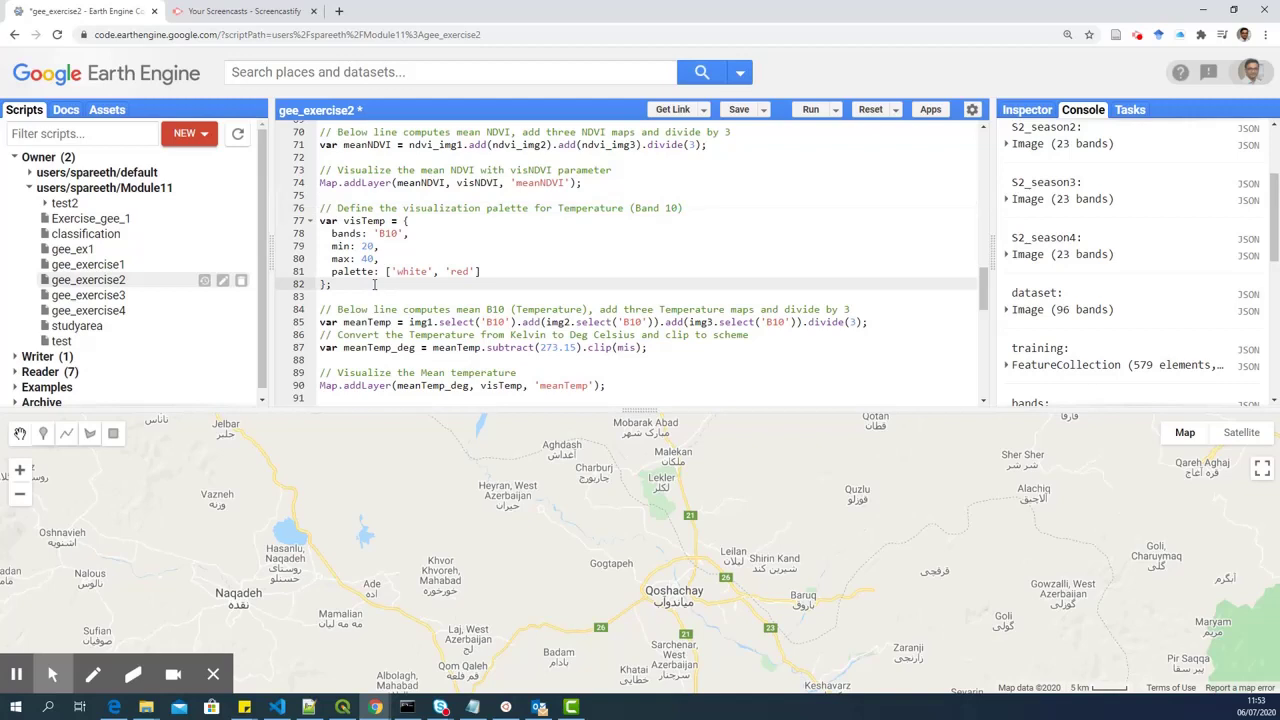
drag(364, 288, 320, 221)
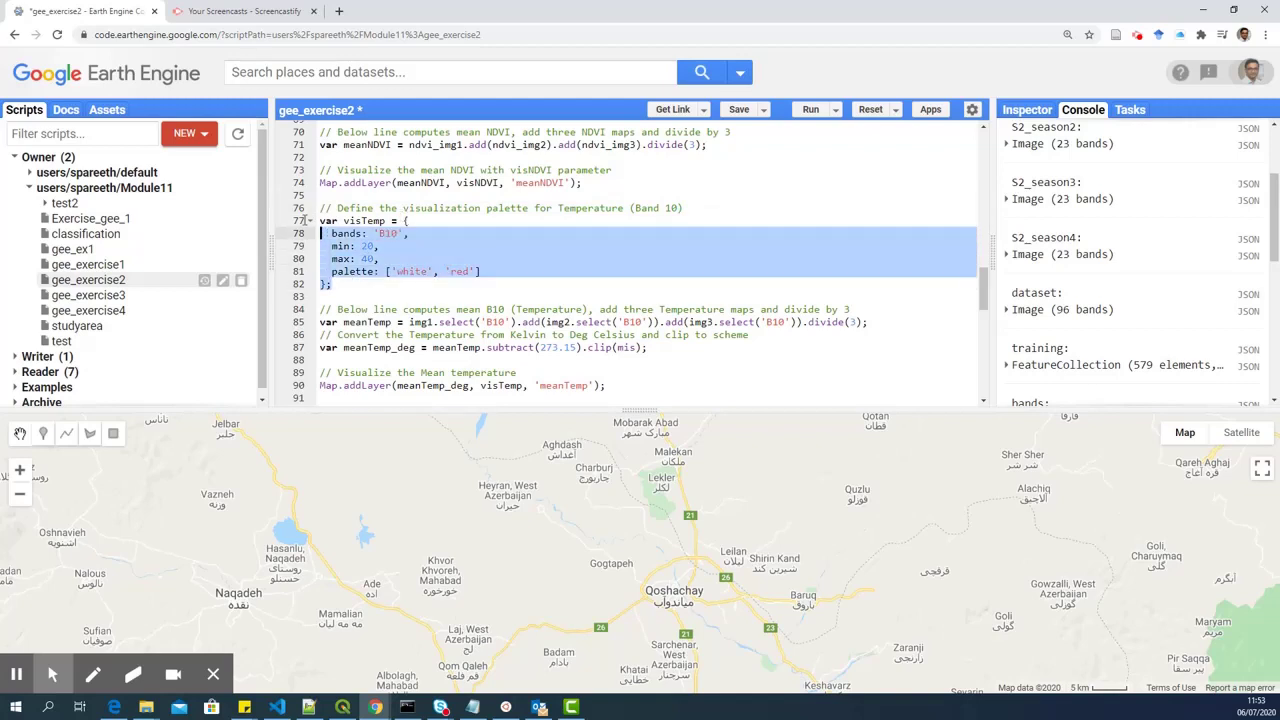
scroll(476, 284, down, 2)
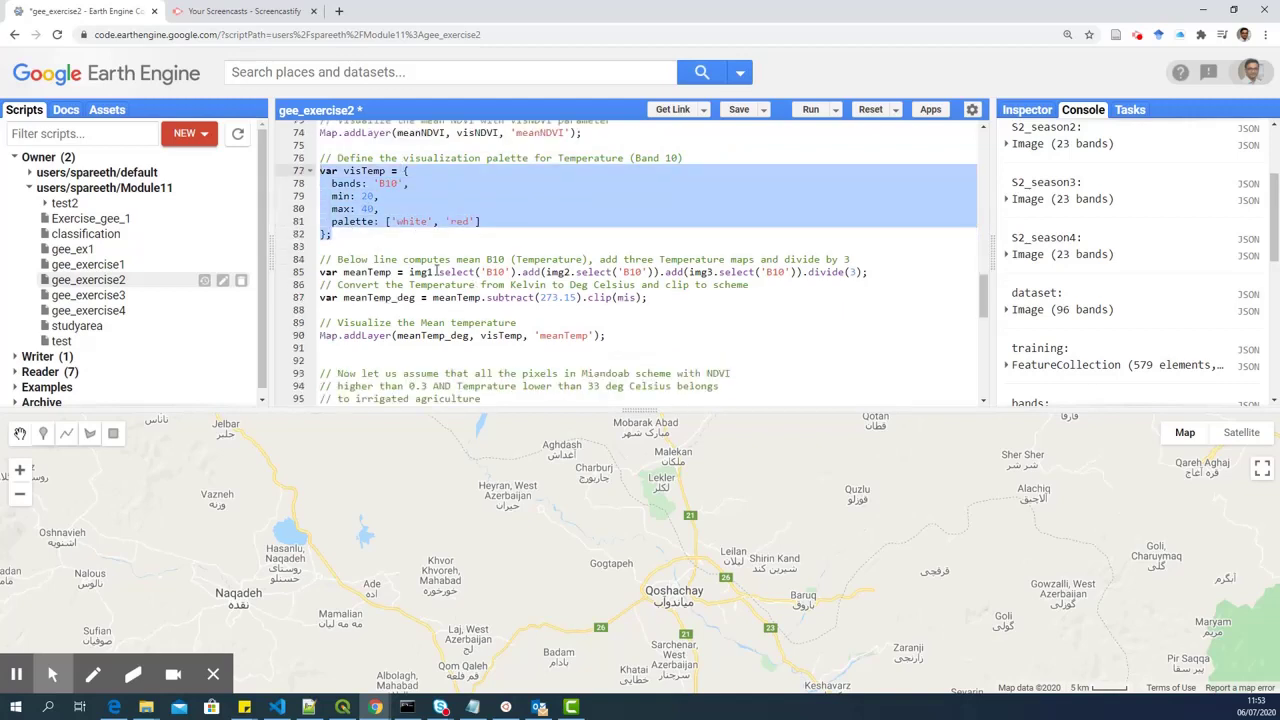
click(439, 272)
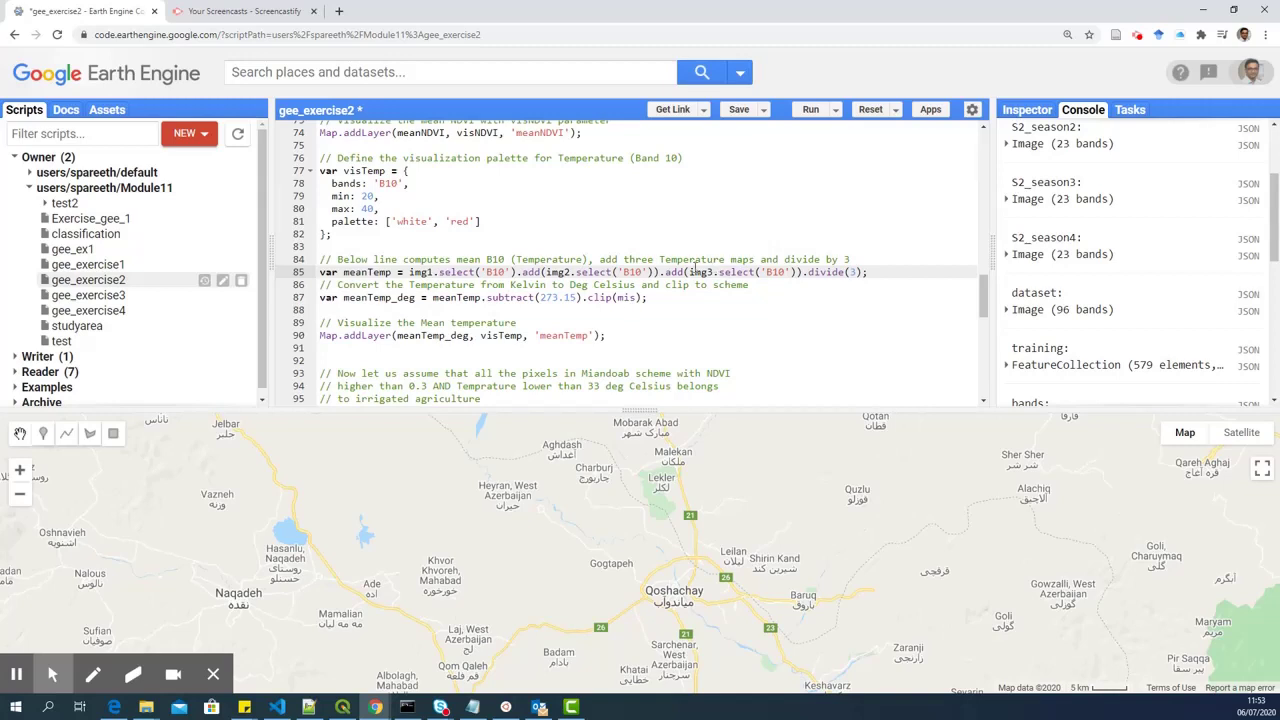
double_click(369, 272)
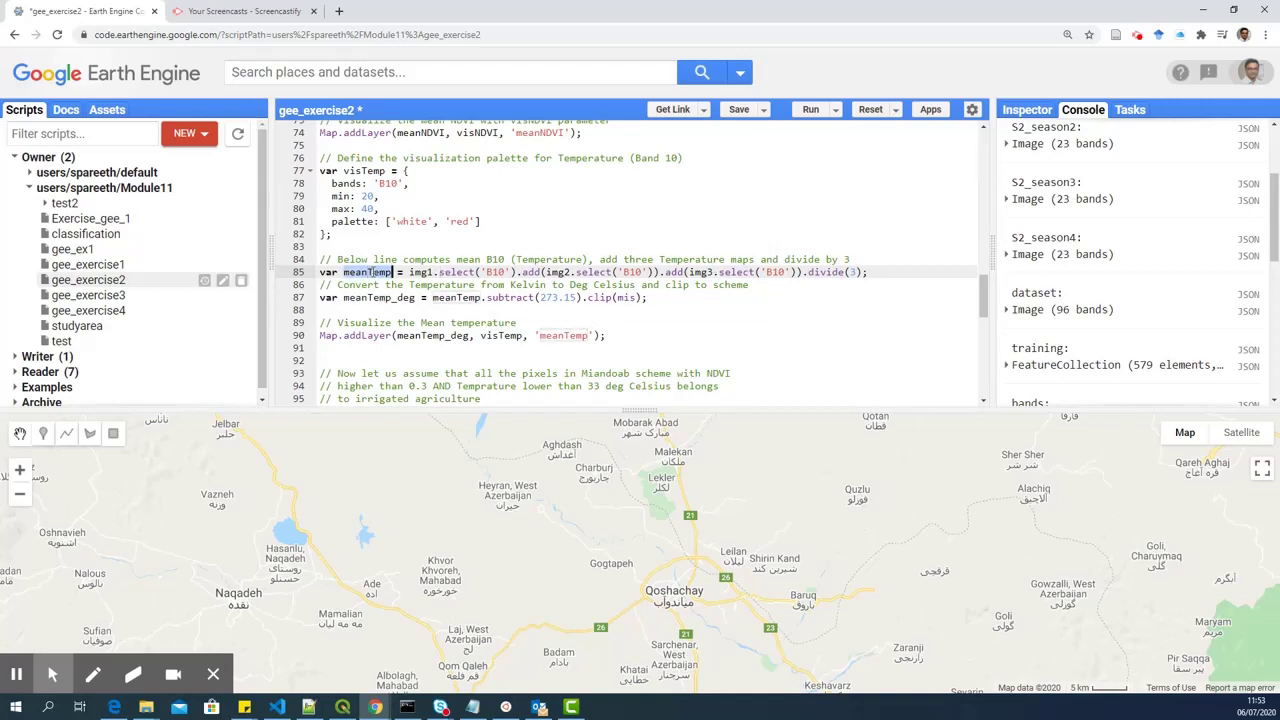
double_click(420, 272)
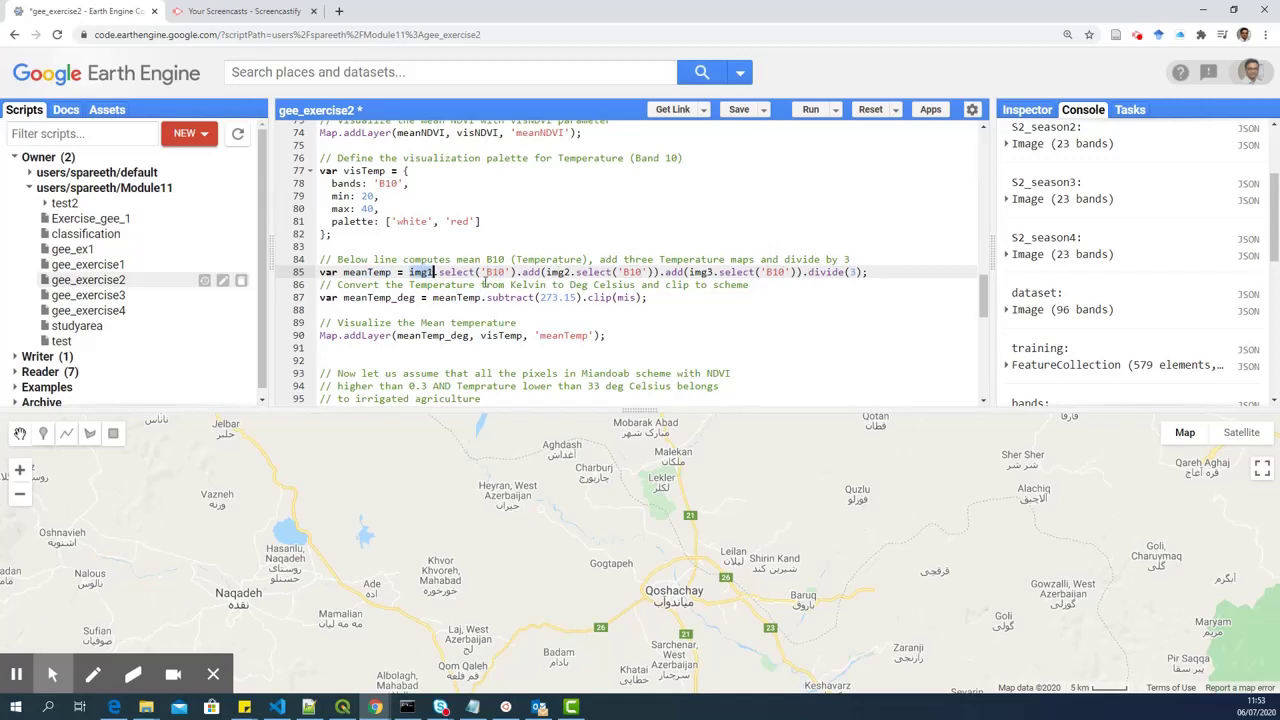
click(896, 270)
double_click(366, 272)
click(537, 297)
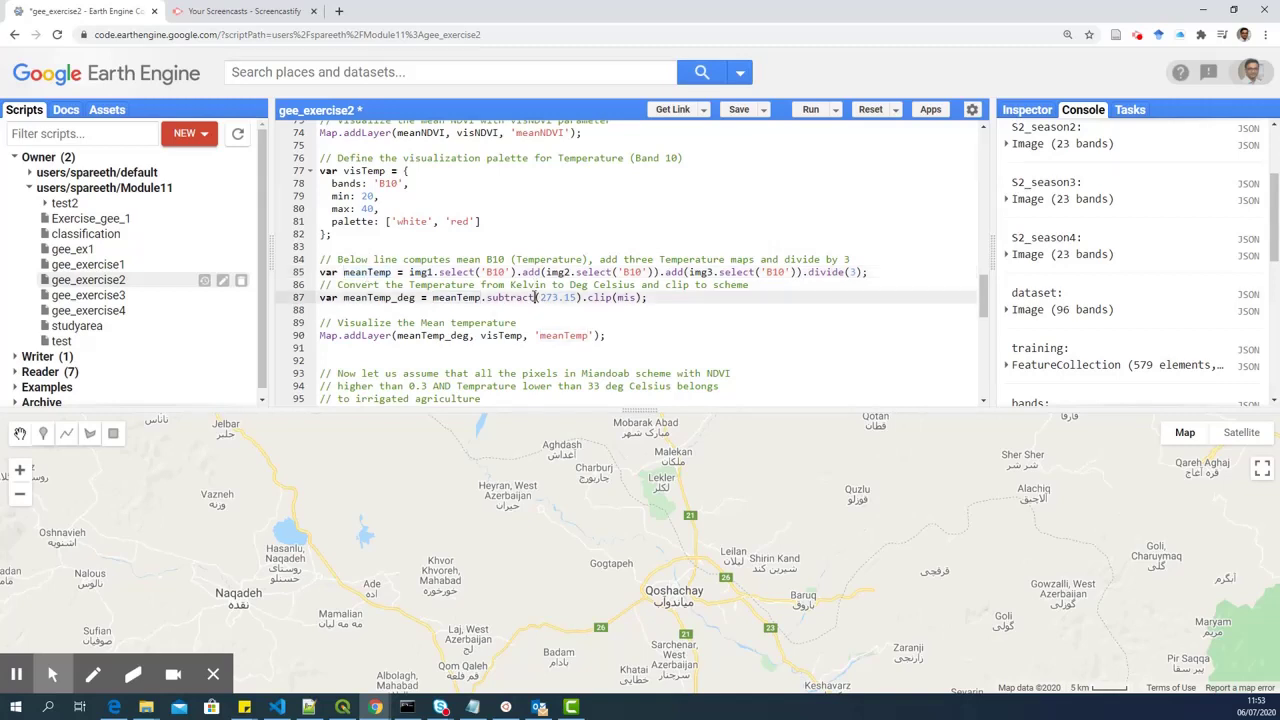
mouse_move(648, 297)
mouse_down()
mouse_move(346, 312)
mouse_move(320, 297)
mouse_up()
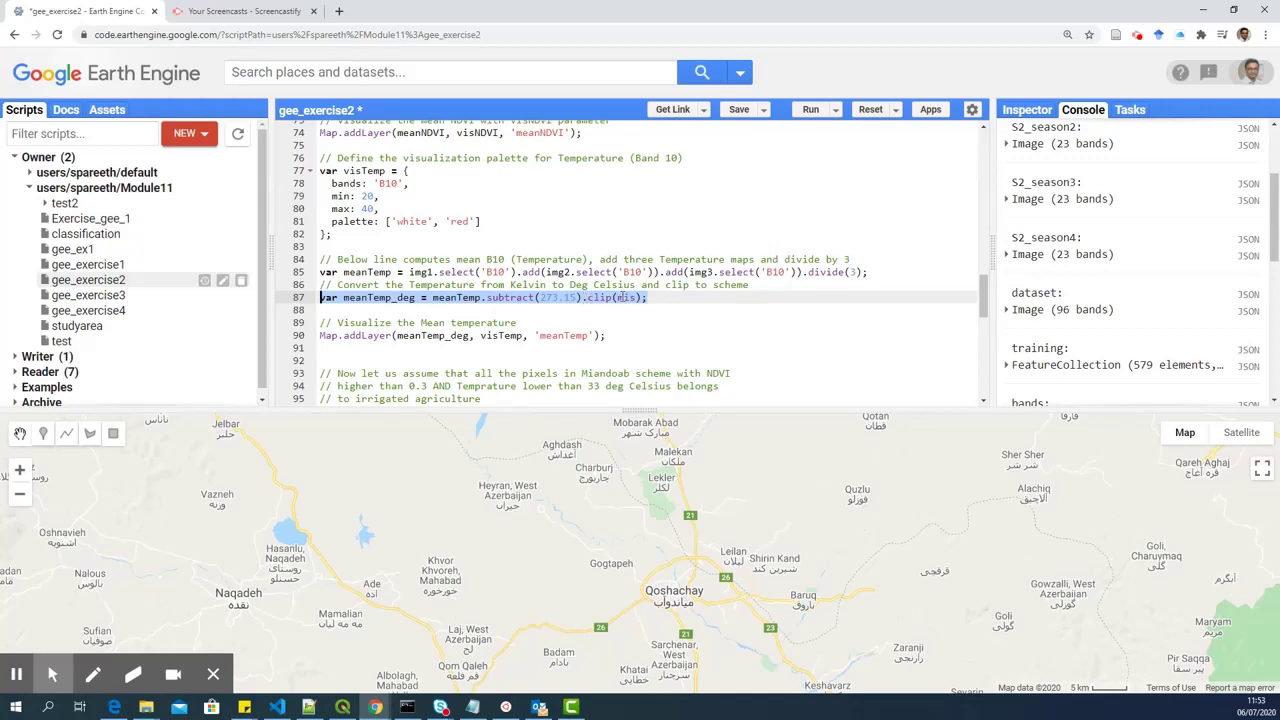
scroll(521, 336, down, 1)
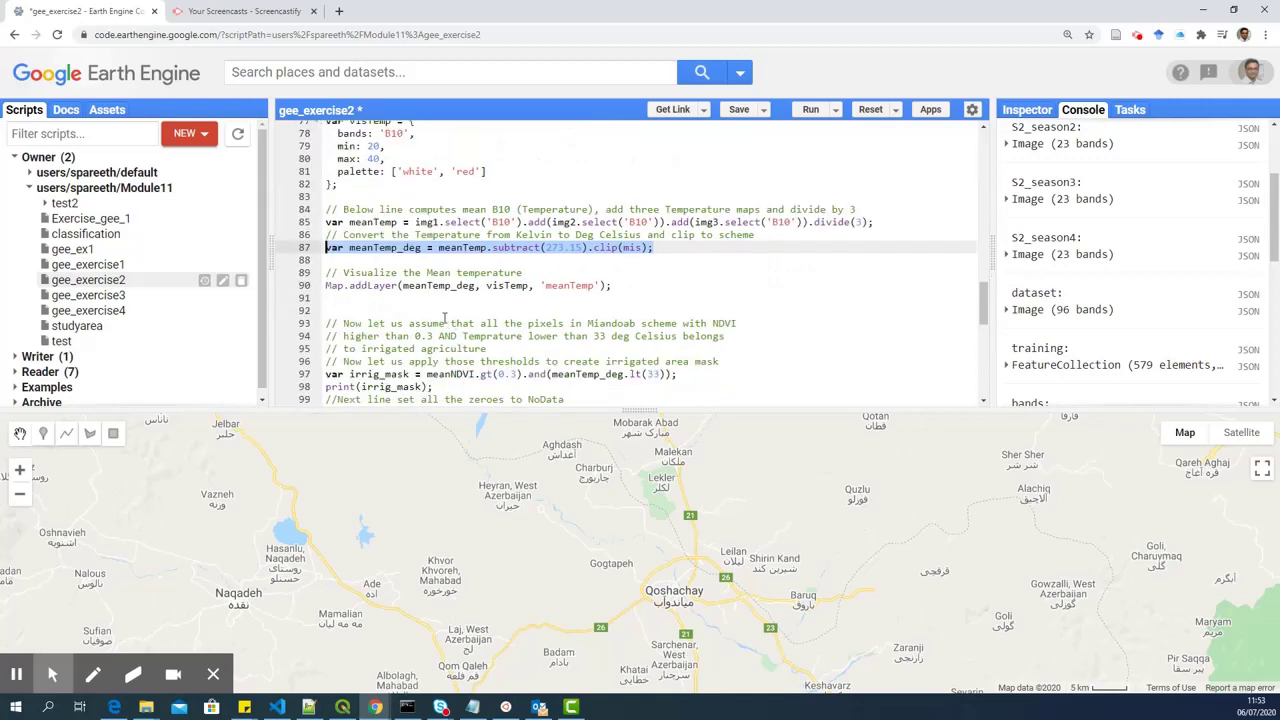
double_click(370, 286)
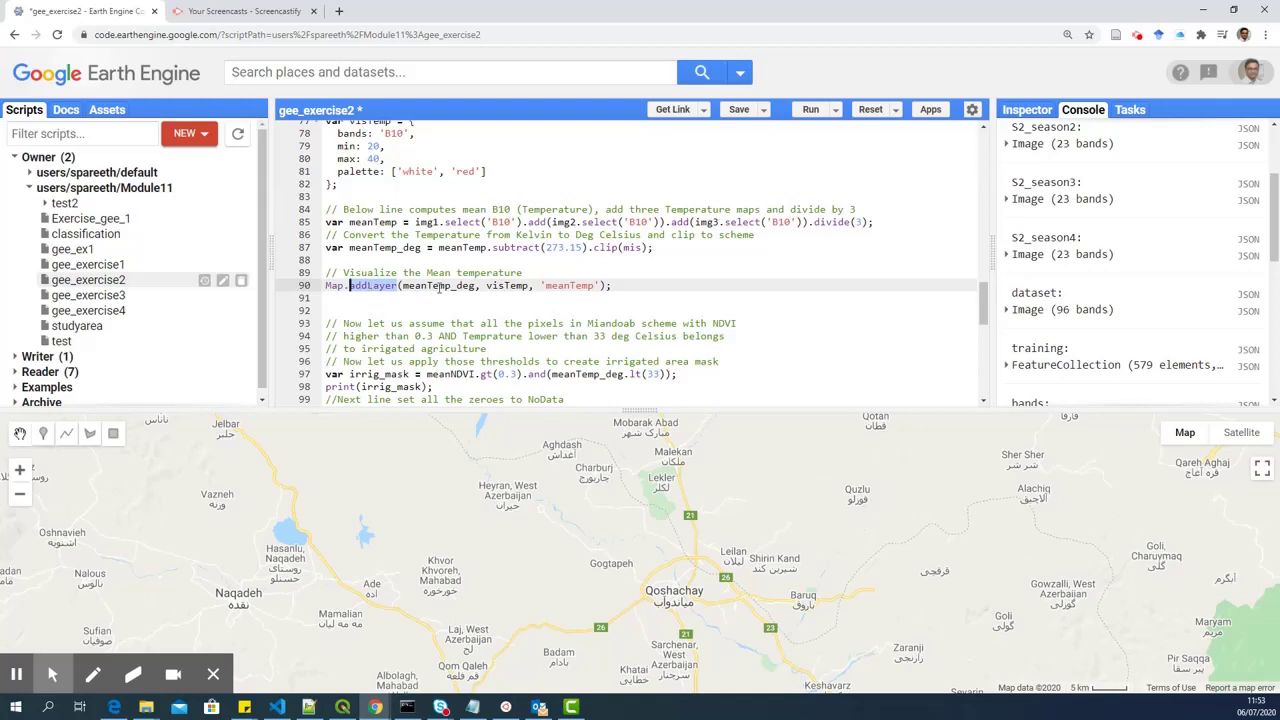
scroll(411, 287, down, 1)
scroll(411, 287, down, 1)
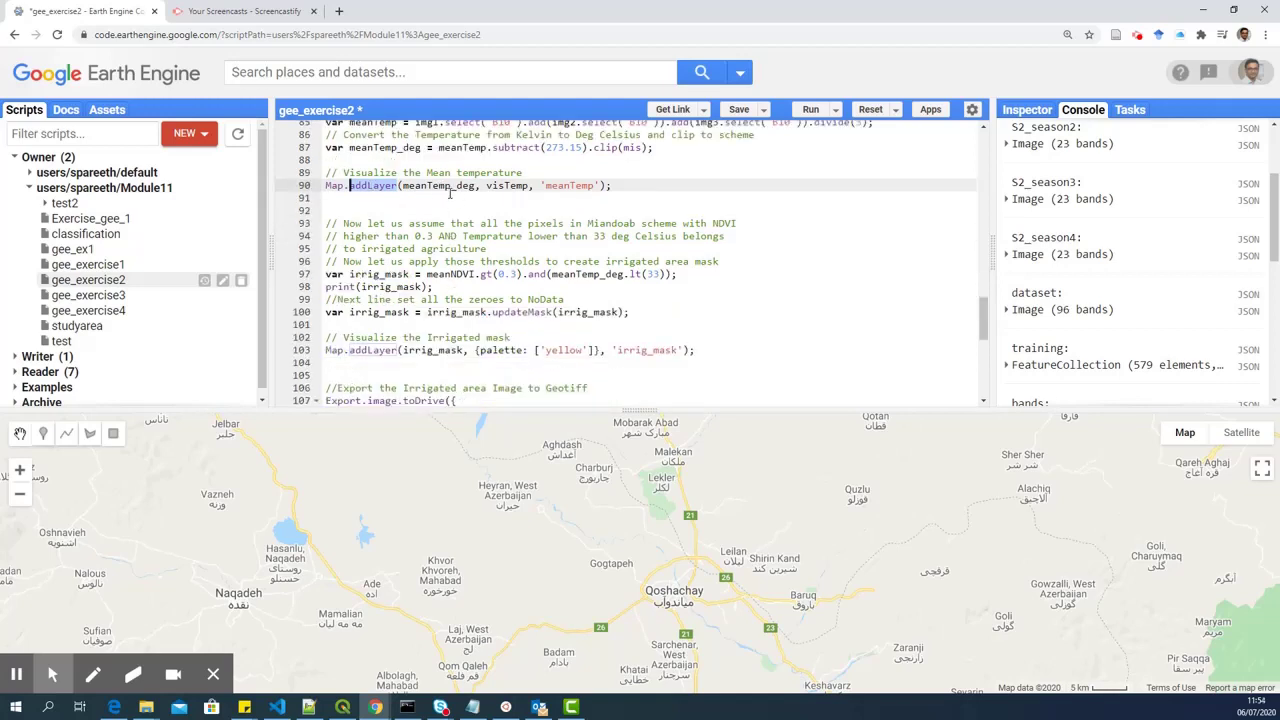
click(368, 261)
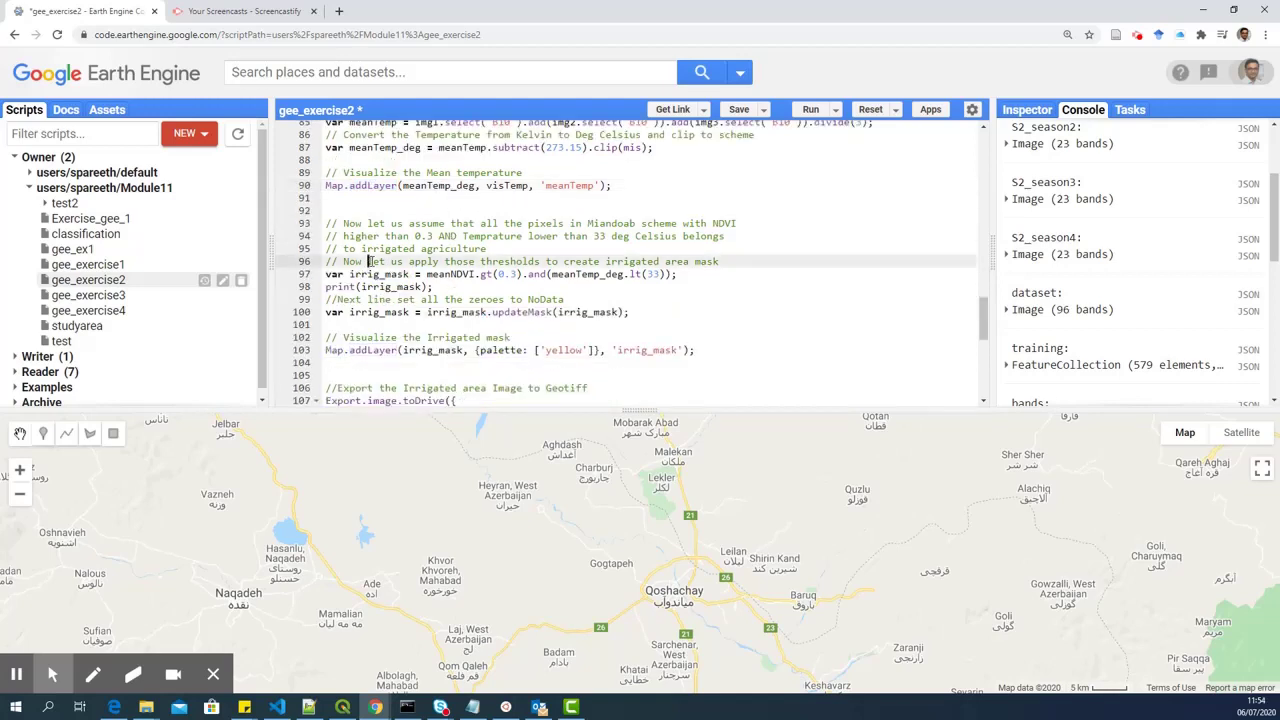
click(347, 212)
drag(326, 223, 680, 236)
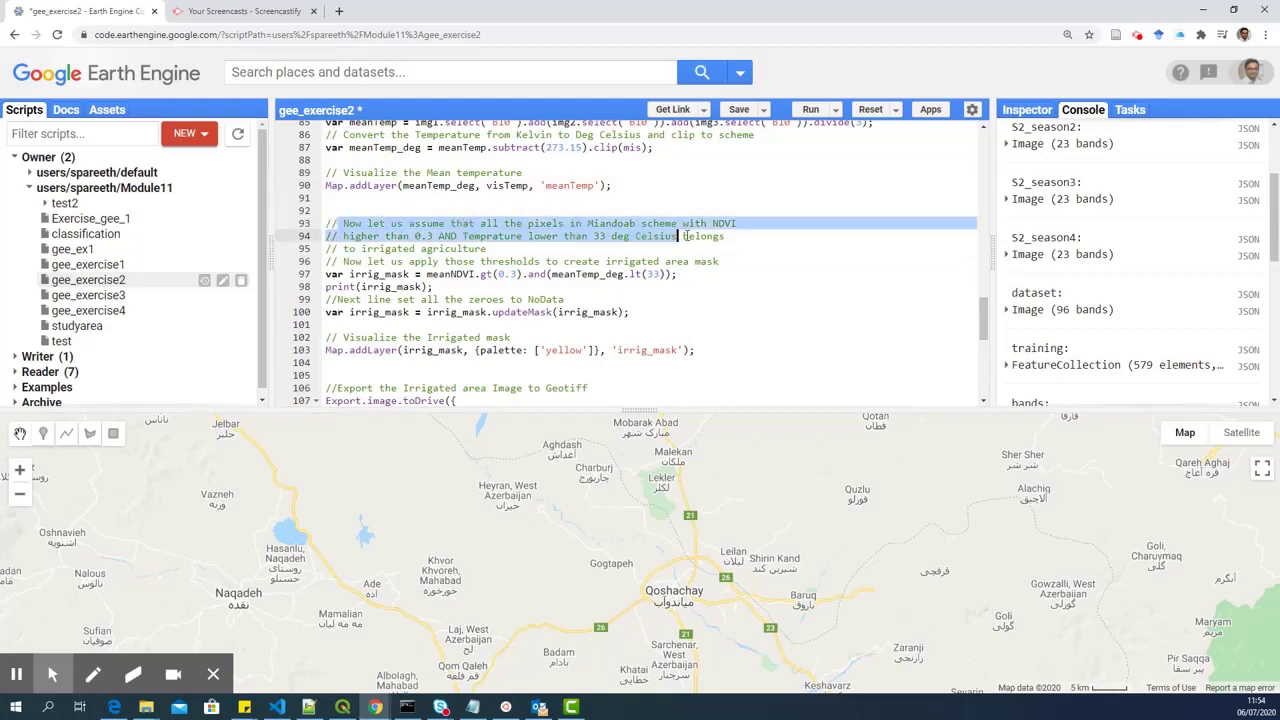
mouse_move(326, 223)
mouse_down()
mouse_move(727, 236)
mouse_move(495, 247)
mouse_up()
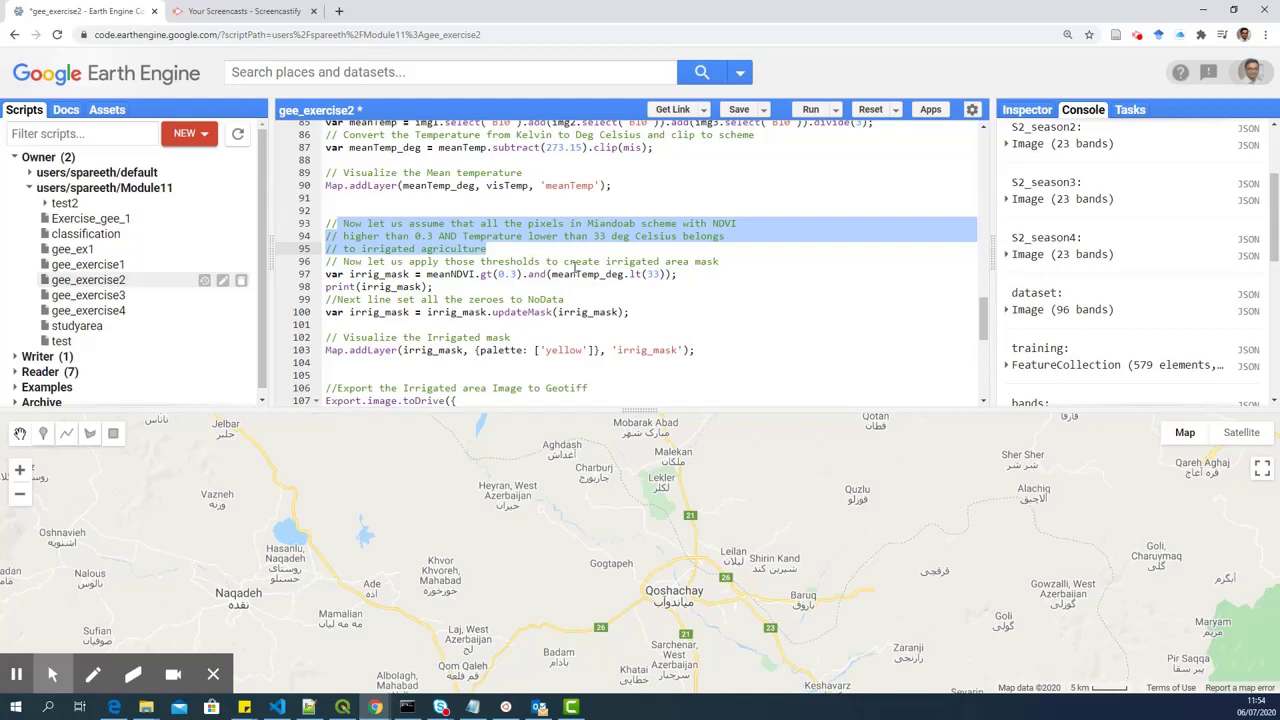
click(575, 268)
mouse_move(677, 274)
mouse_down()
mouse_move(272, 285)
mouse_move(276, 275)
mouse_up()
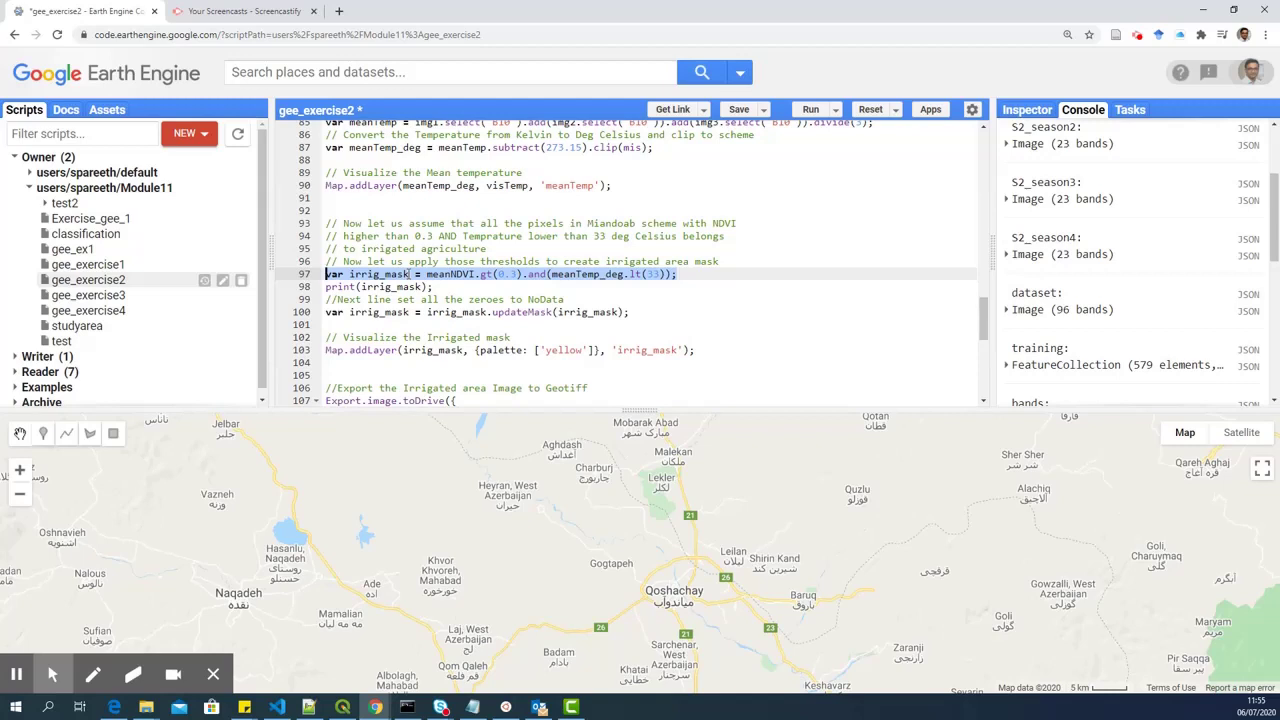
click(610, 299)
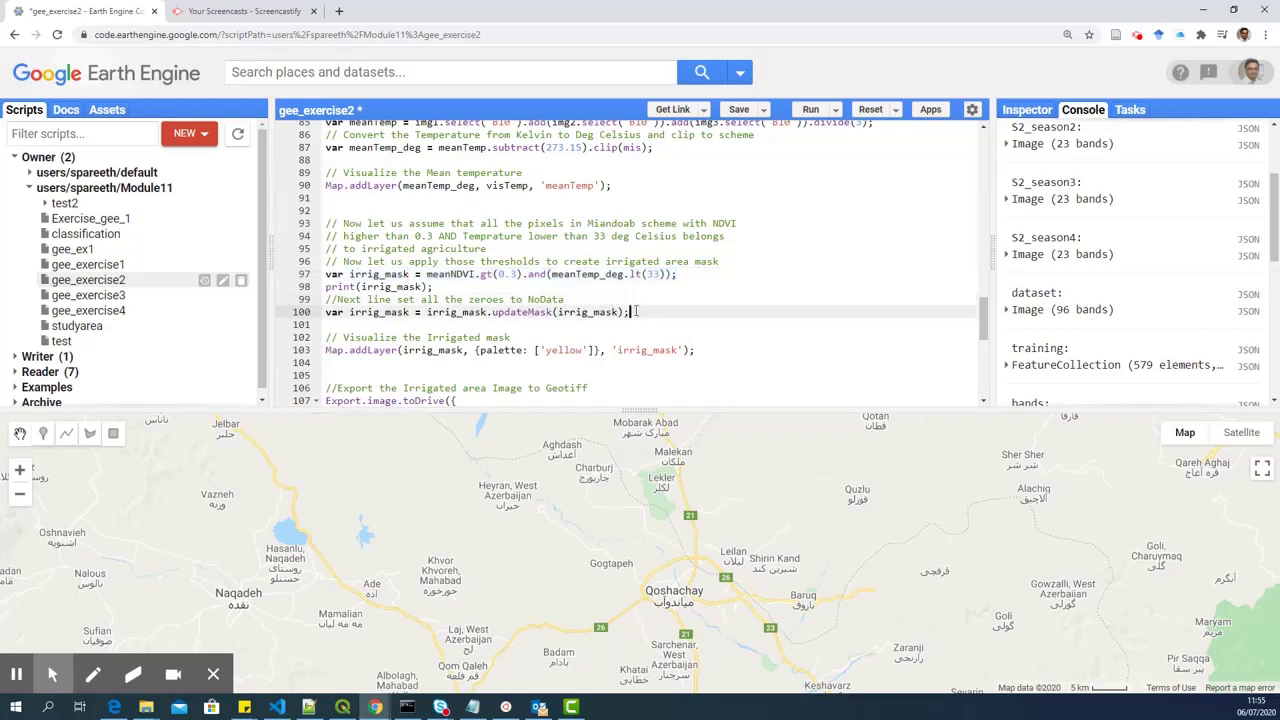
mouse_move(629, 312)
mouse_down()
mouse_move(323, 312)
mouse_move(323, 299)
mouse_up()
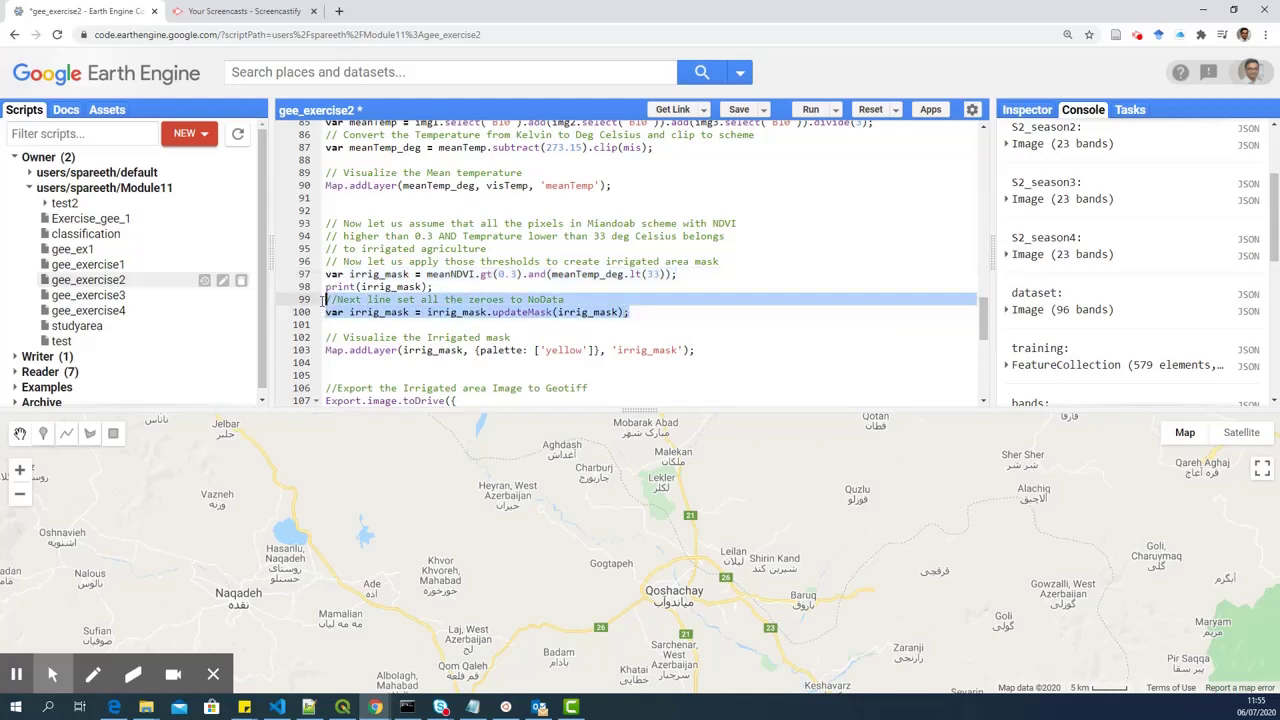
scroll(345, 303, down, 1)
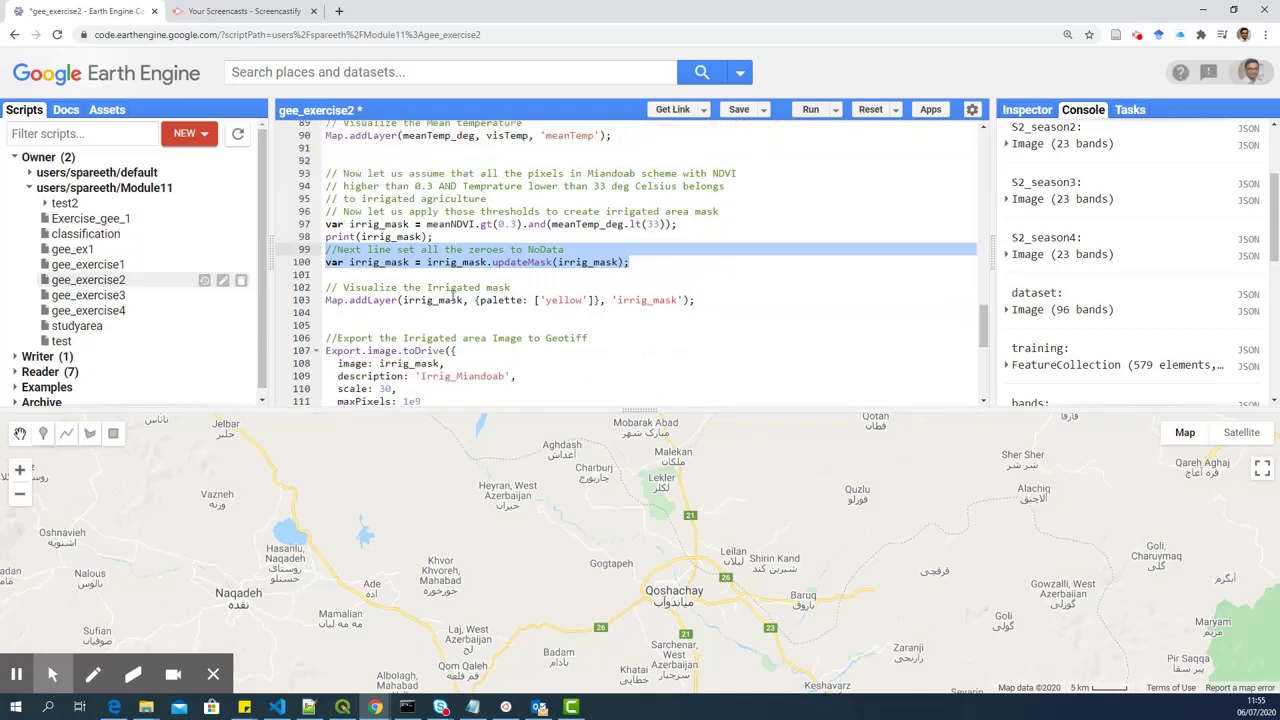
triple_click(453, 299)
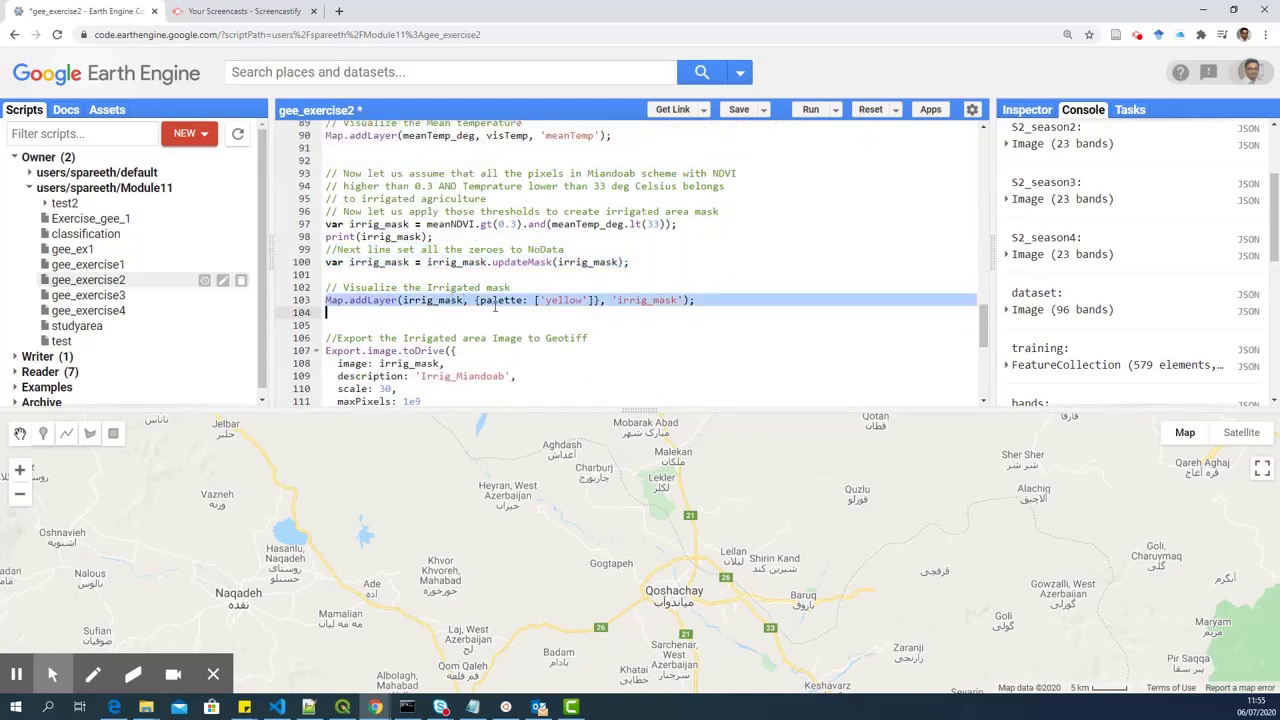
scroll(384, 298, down, 1)
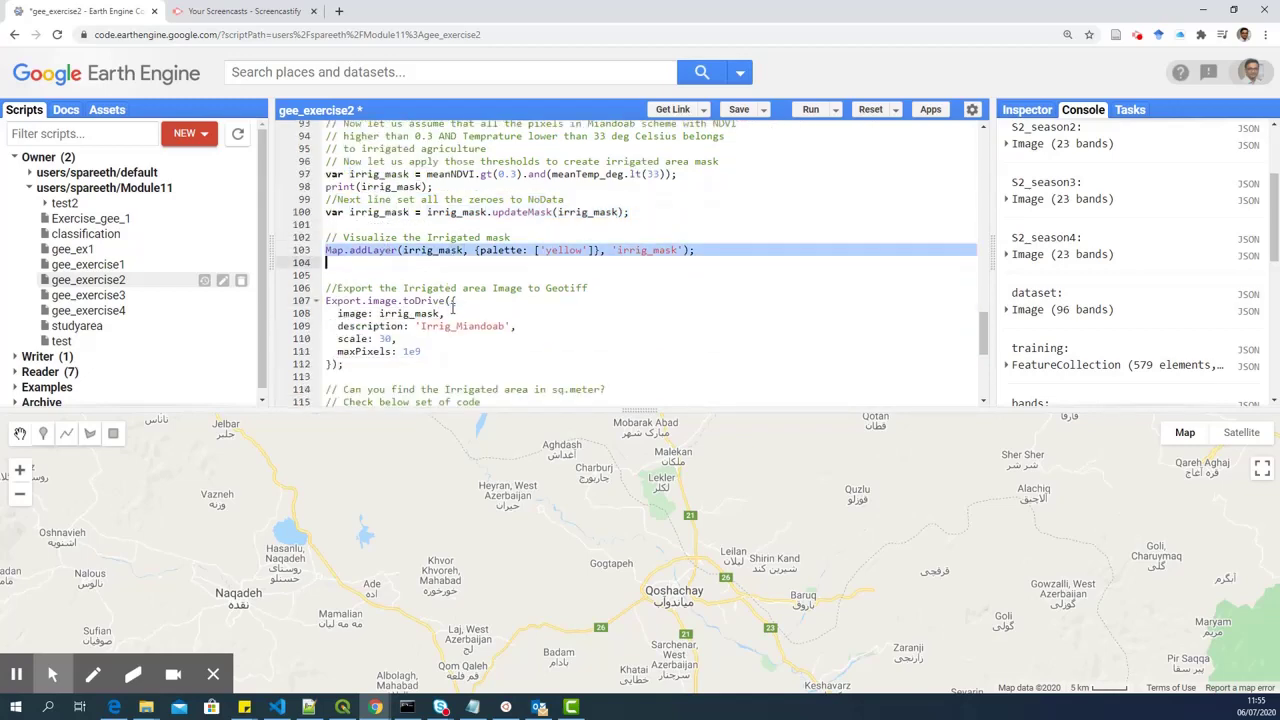
click(381, 377)
drag(405, 363, 316, 286)
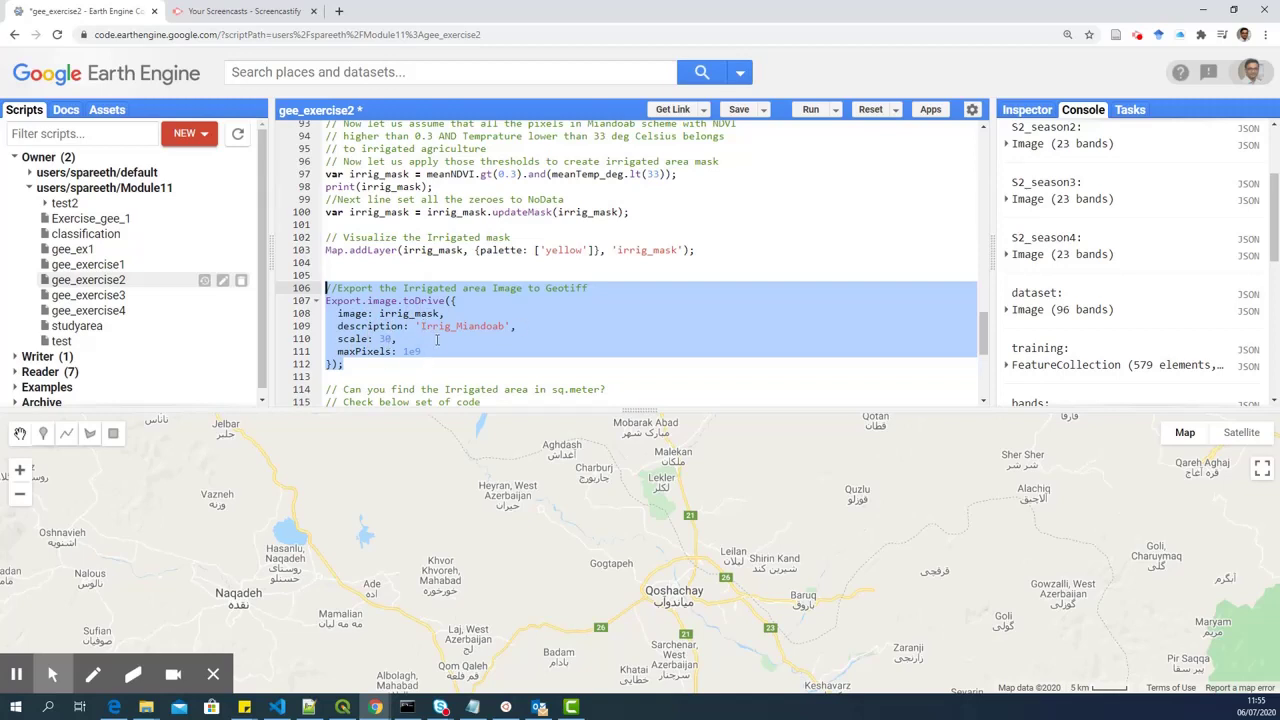
scroll(478, 365, down, 1)
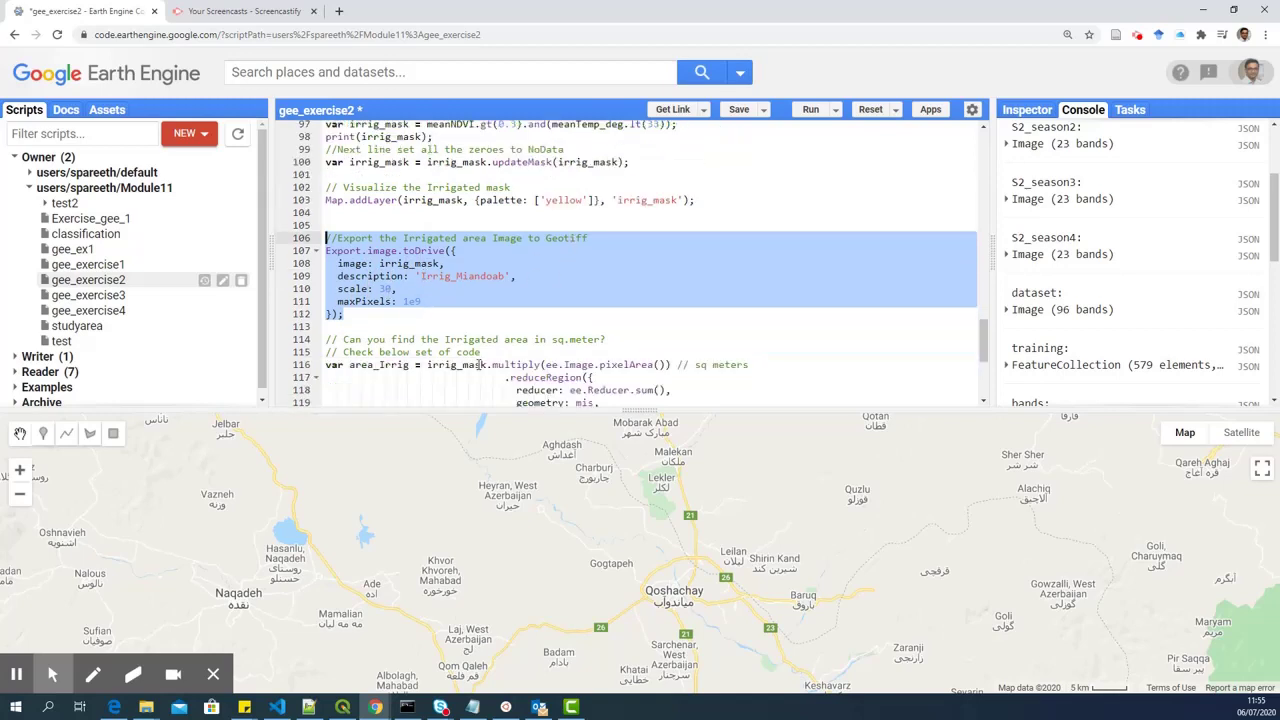
scroll(478, 365, down, 1)
scroll(478, 365, down, 1)
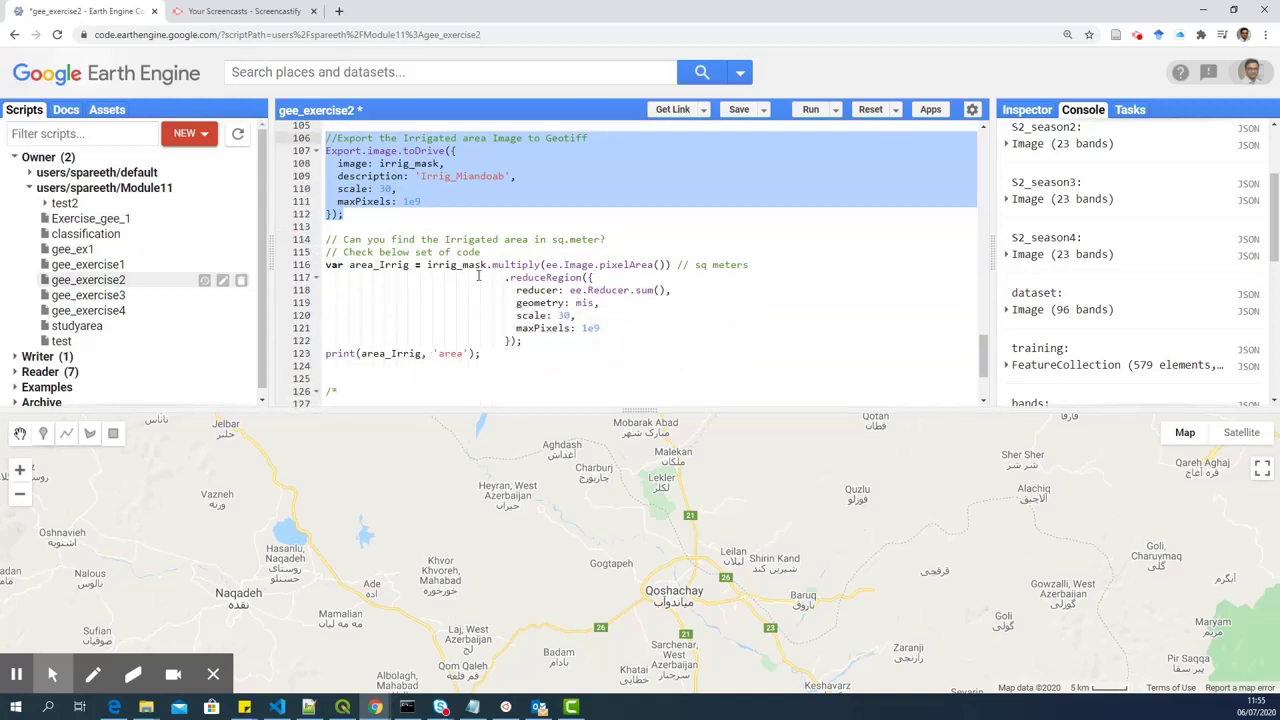
drag(488, 350, 325, 240)
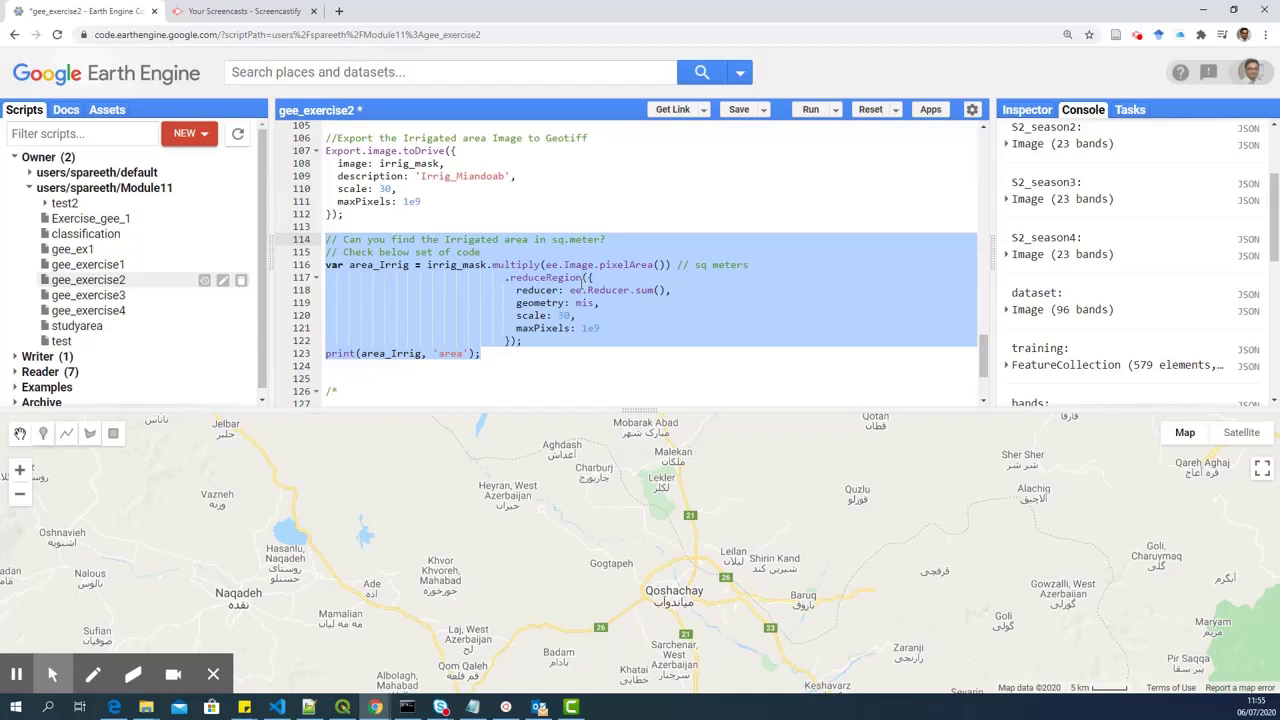
click(492, 377)
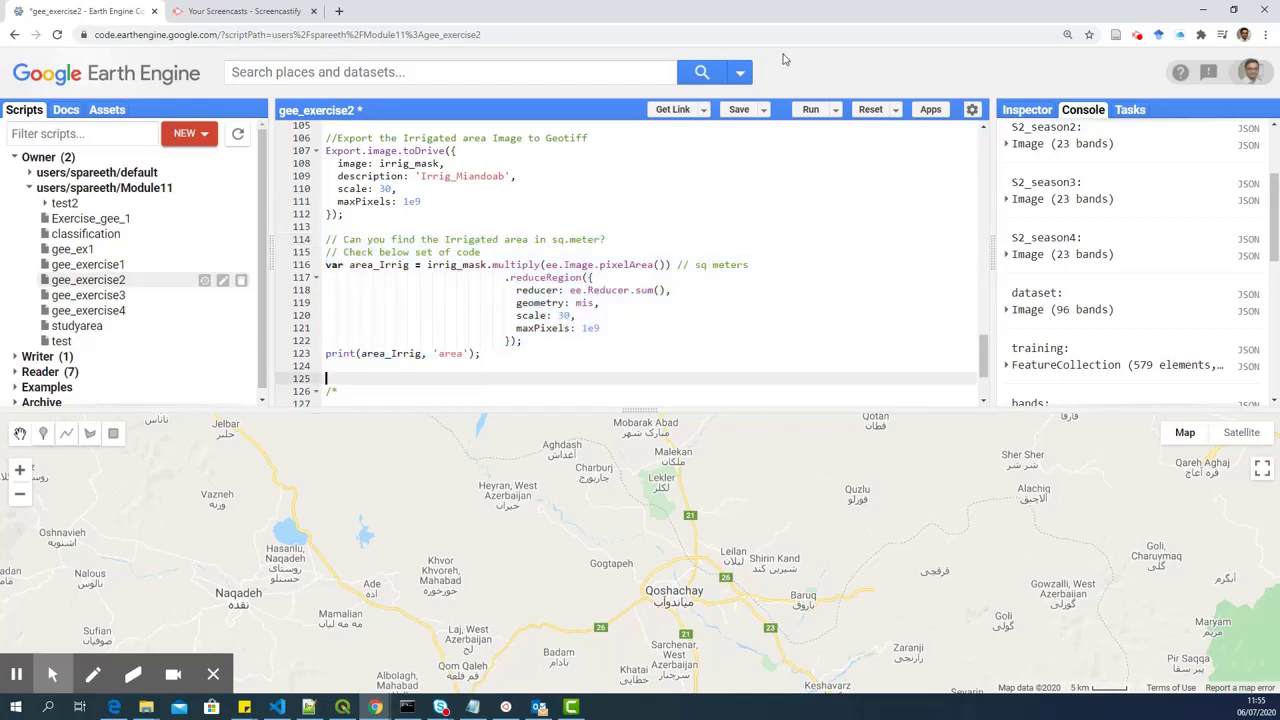
Run the script, read the Console's irrigated area (~615,976,457 m²), and pan over Miandoab's mask
click(810, 109)
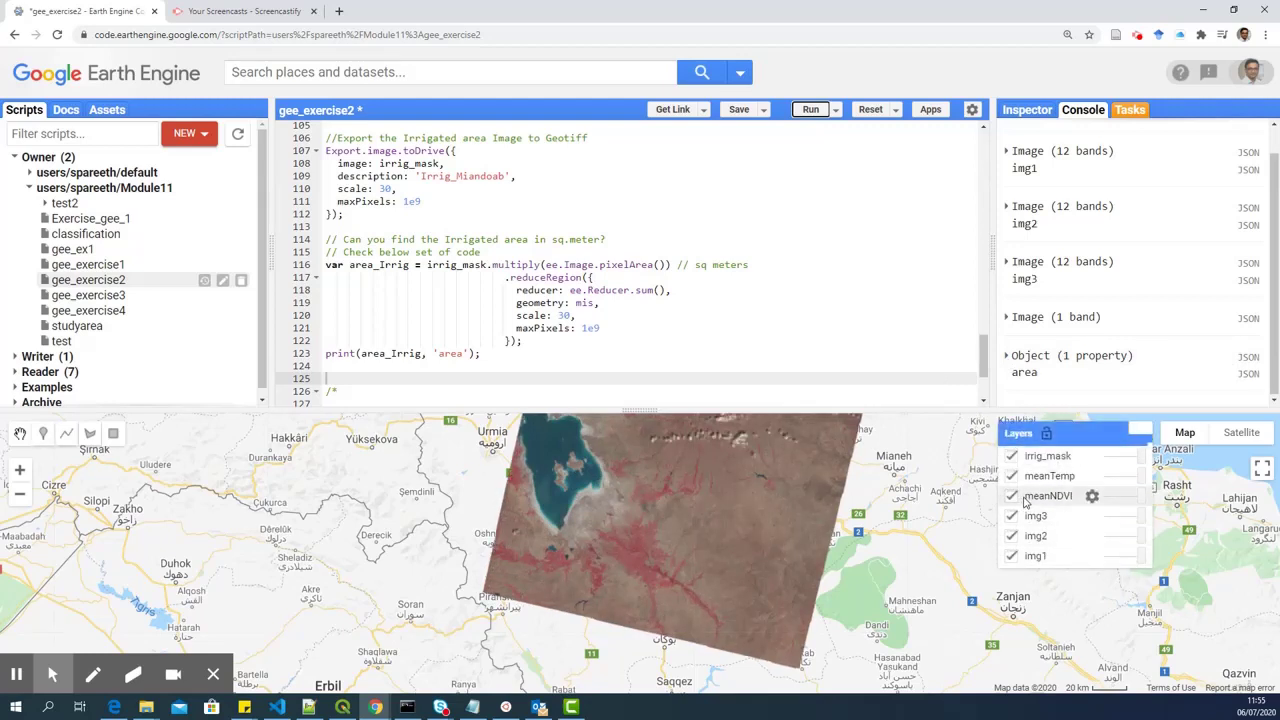
mouse_move(1048, 456)
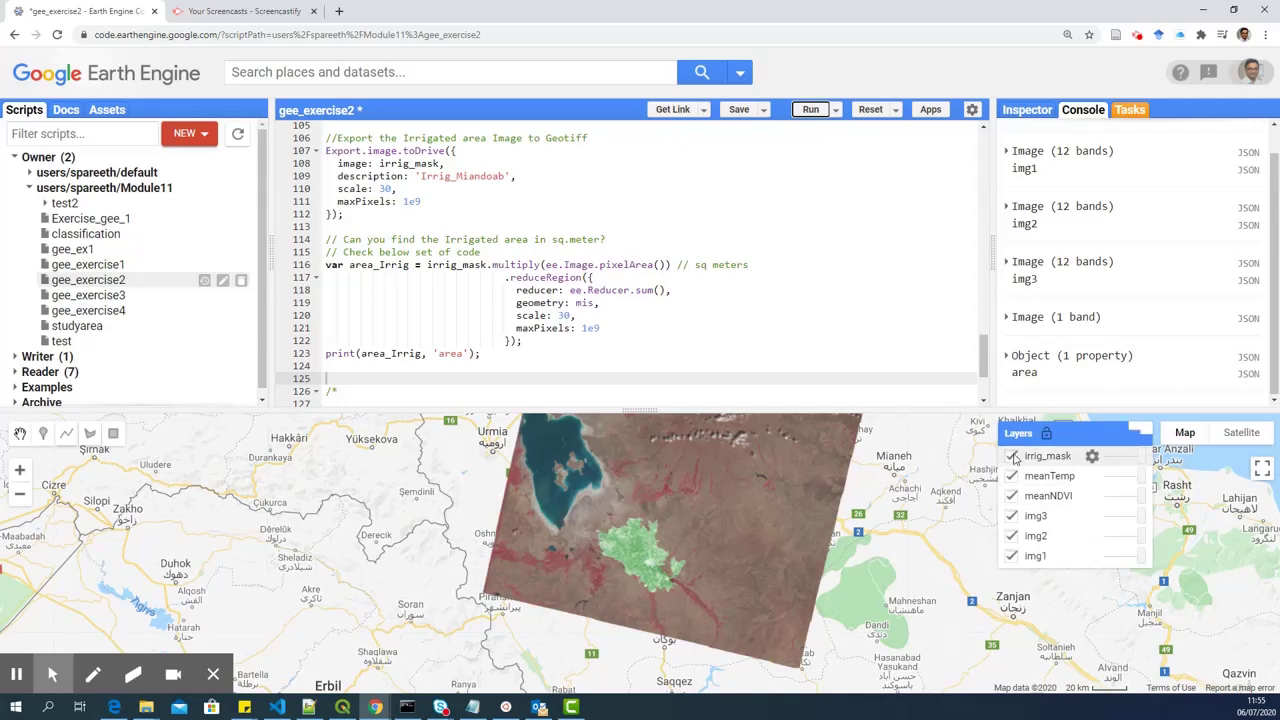
scroll(634, 552, up, 3)
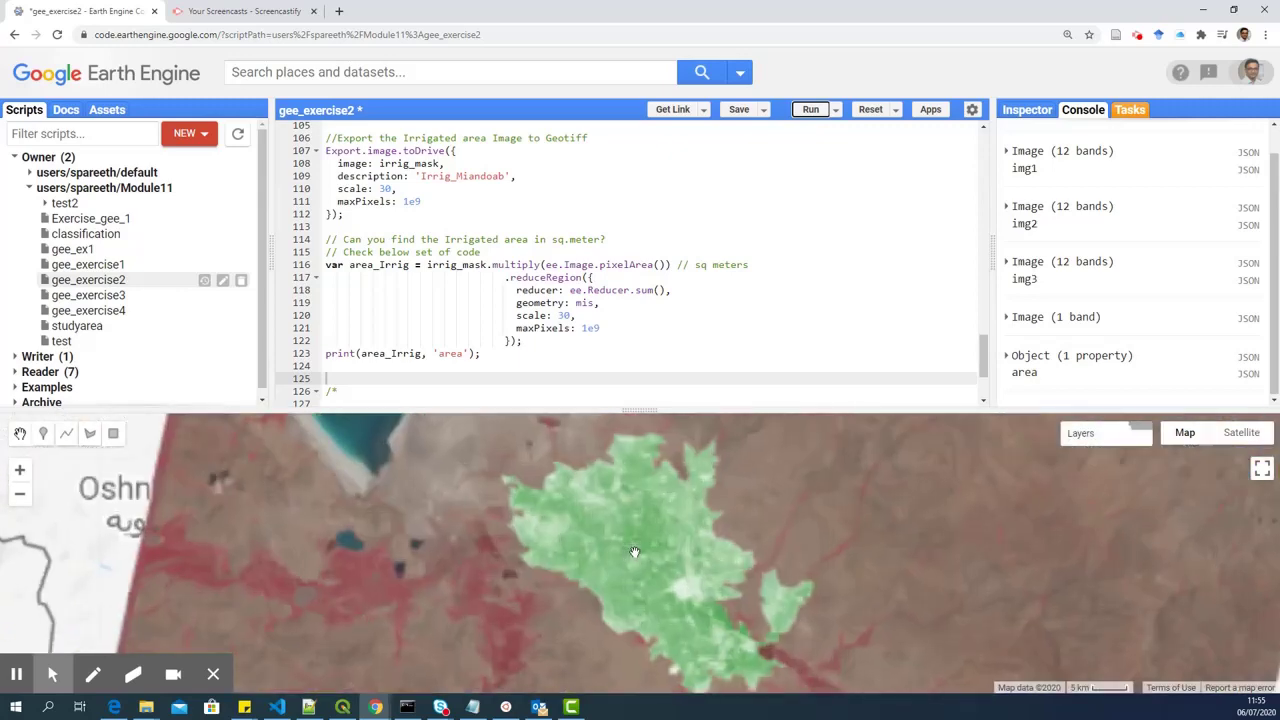
click(1020, 355)
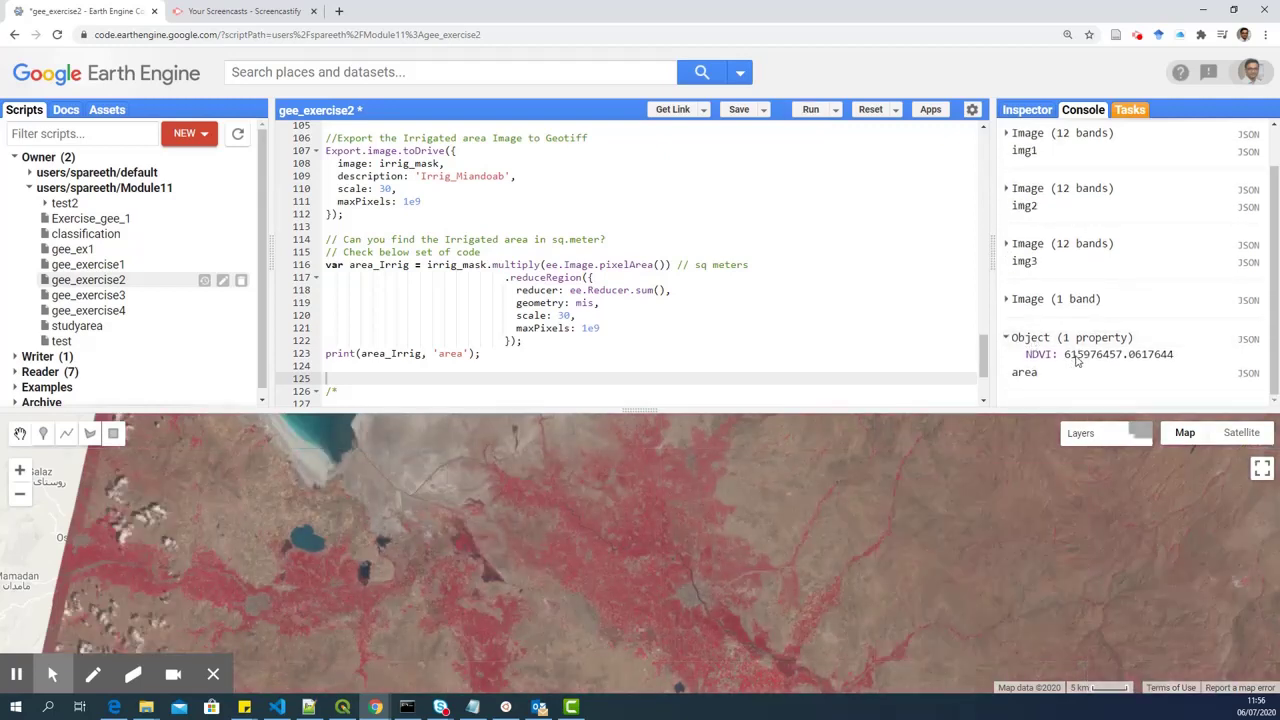
drag(1067, 356, 1082, 360)
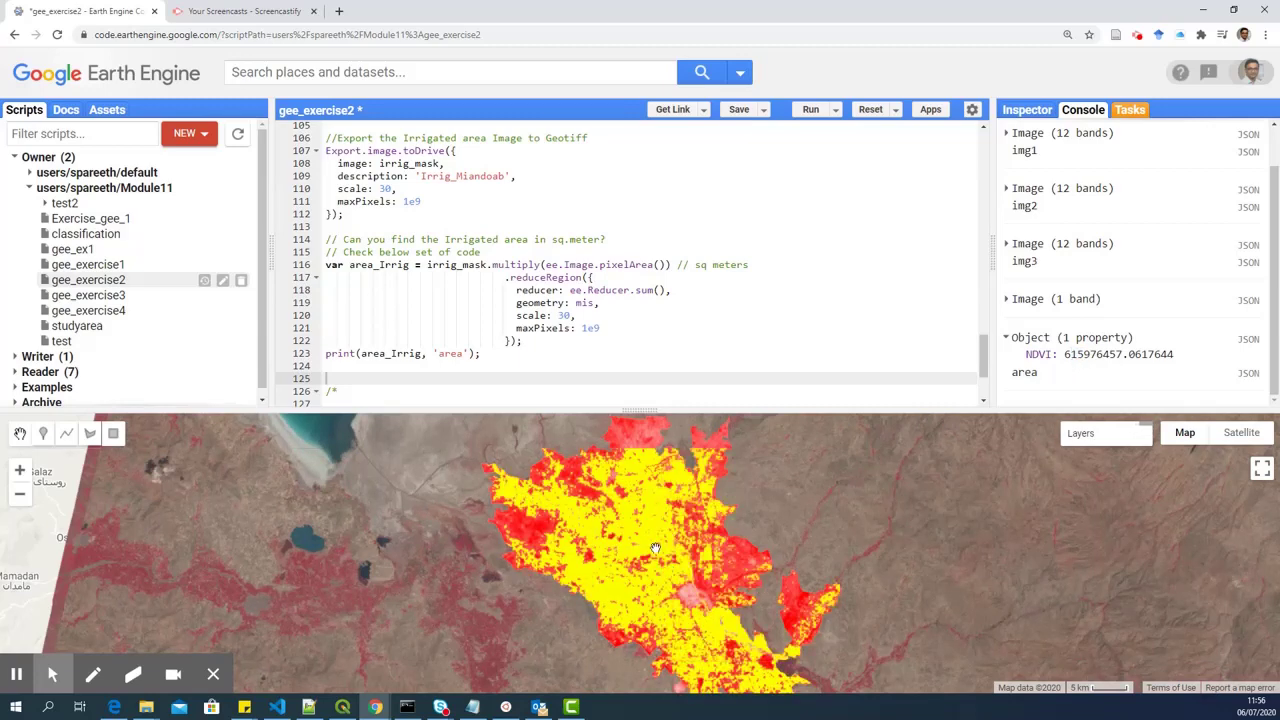
drag(740, 585, 688, 566)
scroll(650, 570, down, 1)
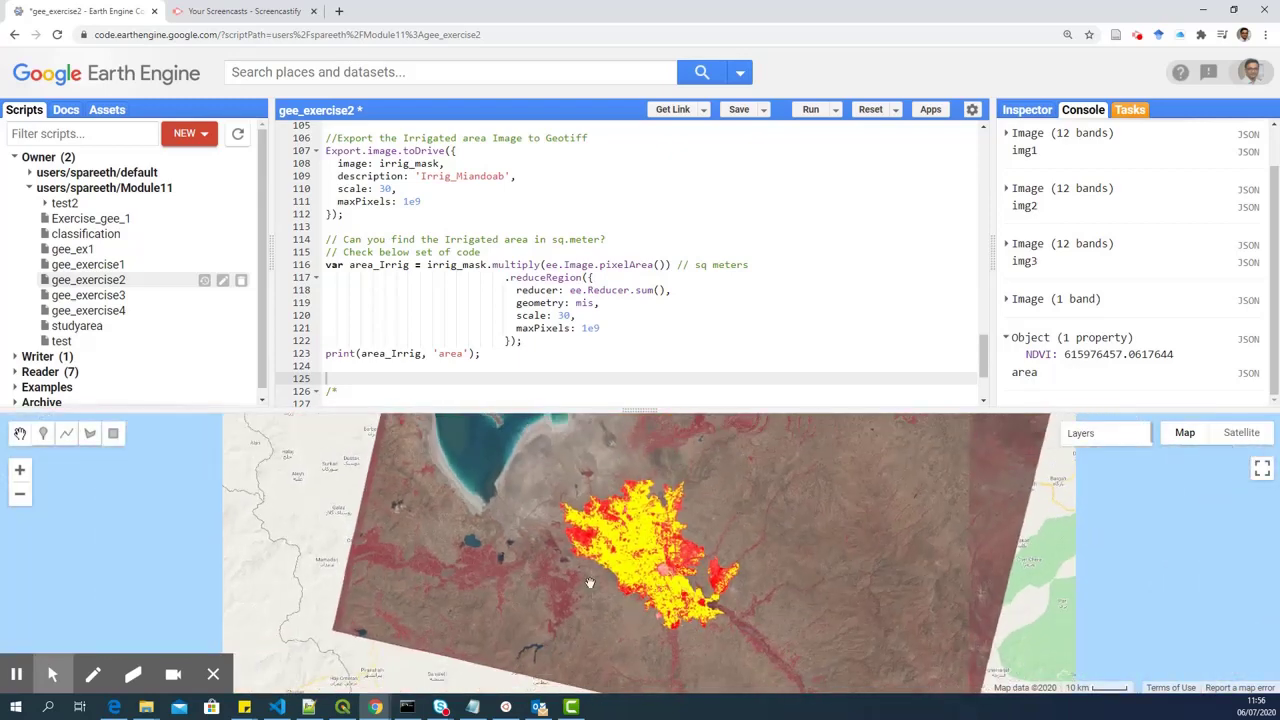